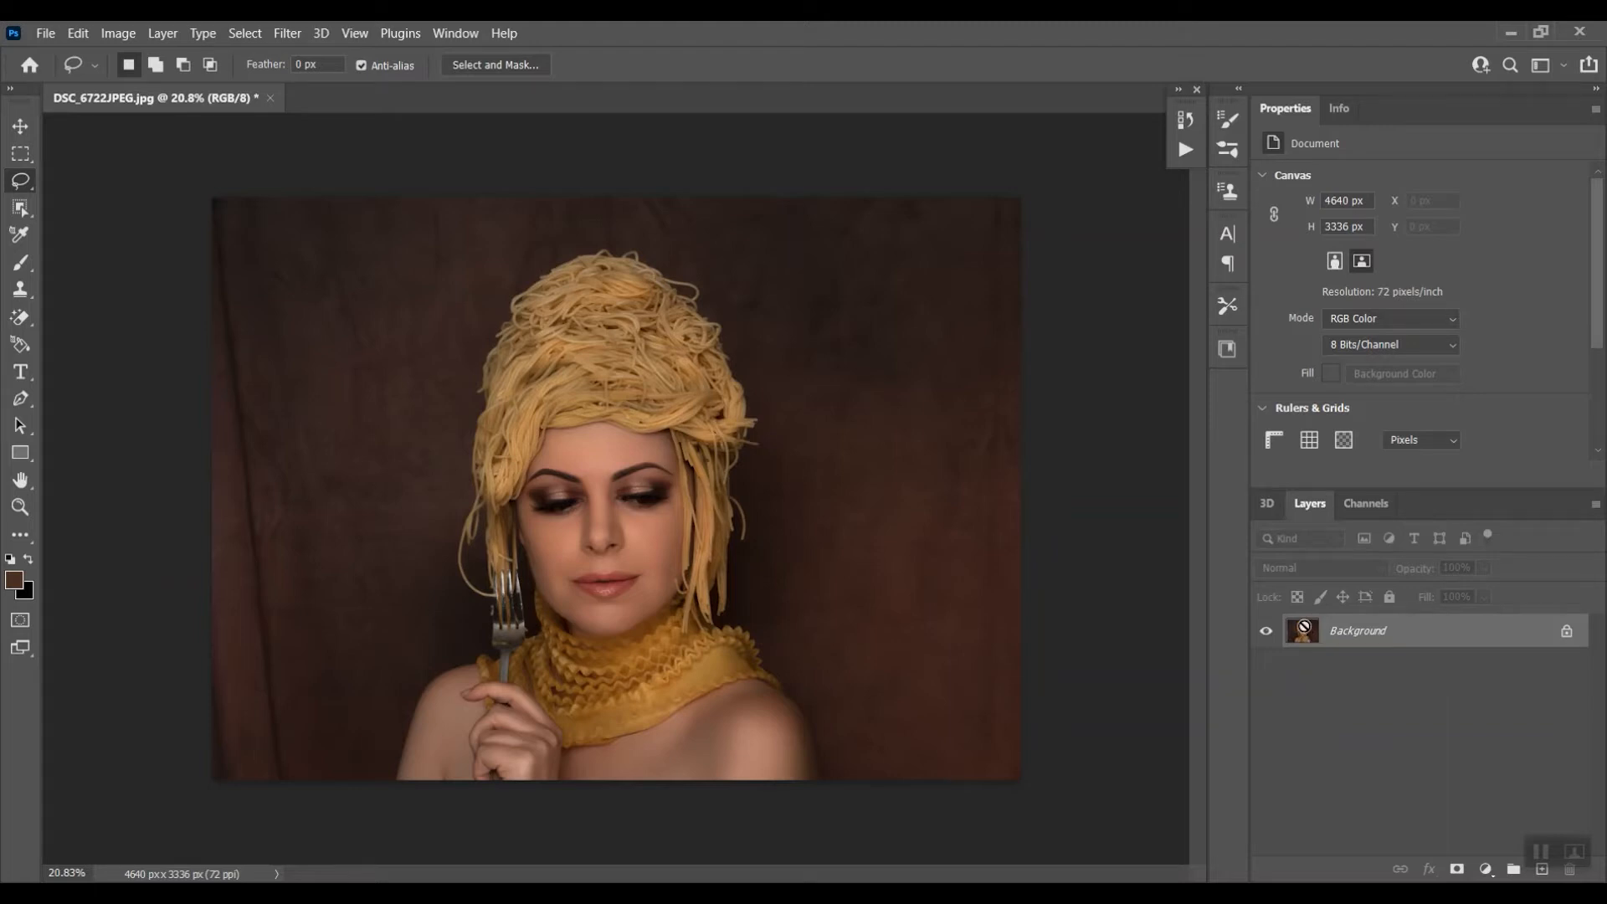
Duplicate the Background layer and use Distort to stretch a full-height strip about 994 px wide outward past the photo's left edge
key(ctrl+j)
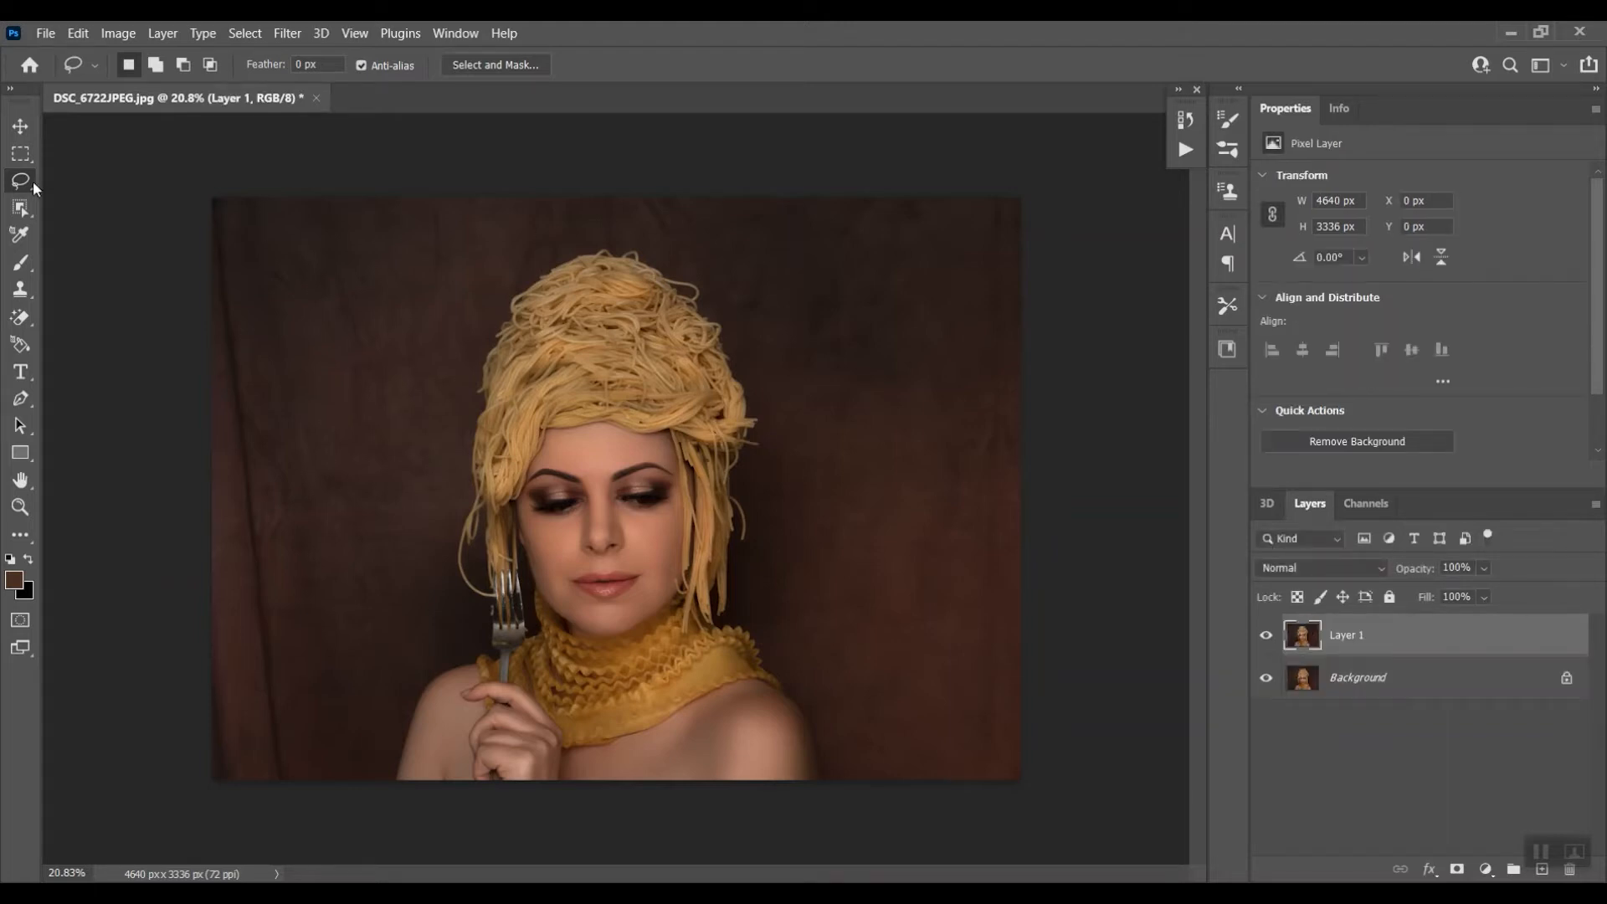
click(20, 154)
drag(214, 201, 384, 782)
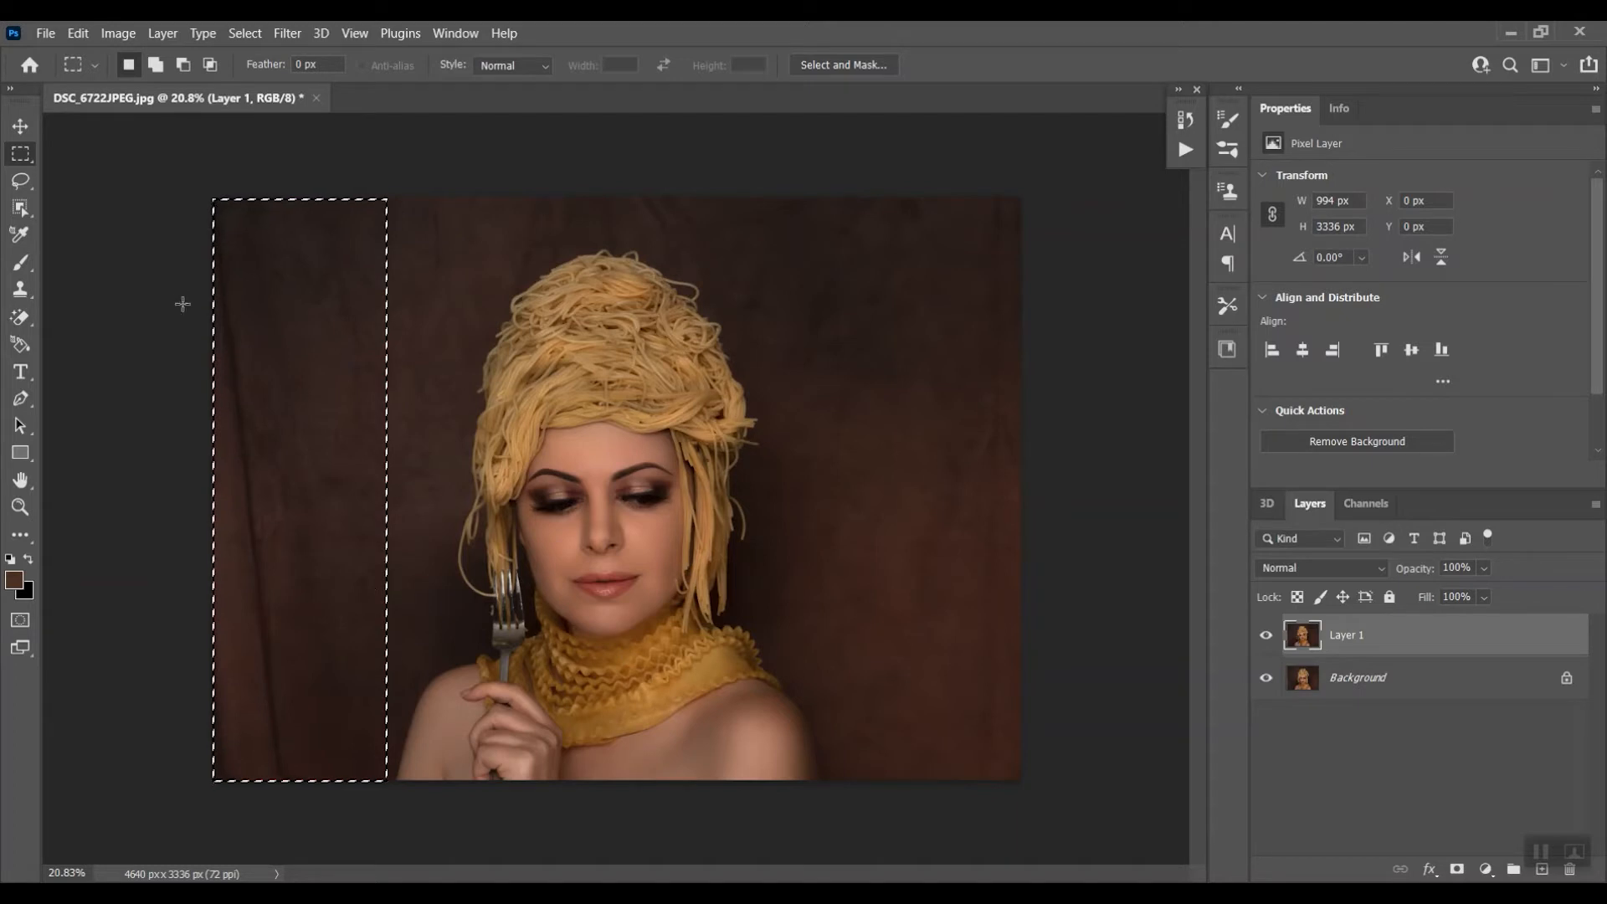
click(78, 33)
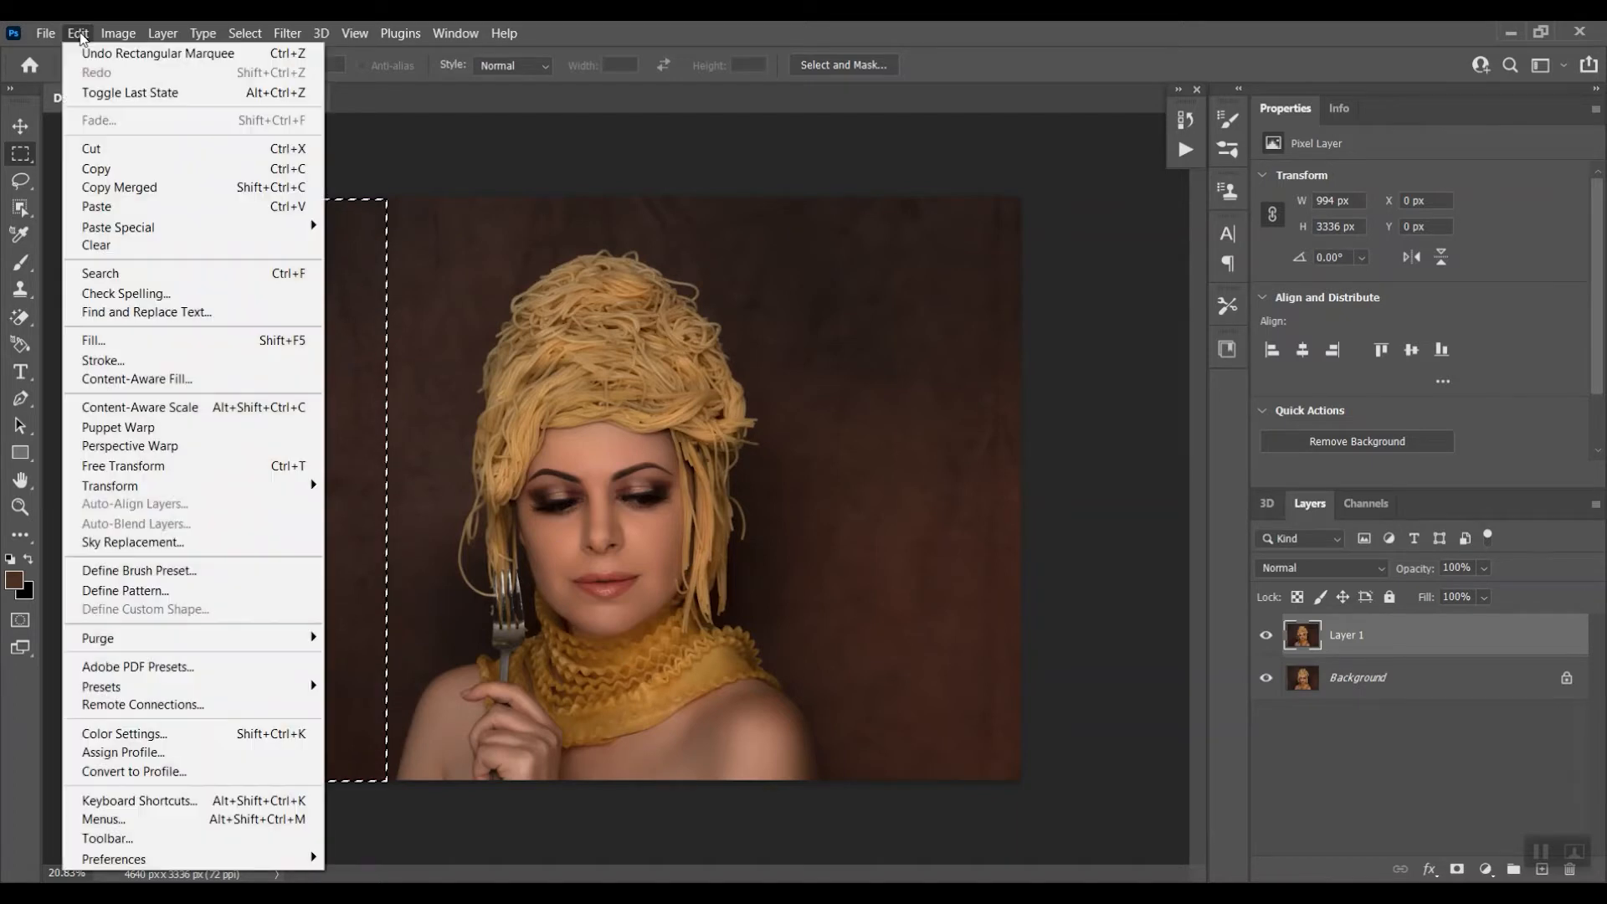
click(119, 465)
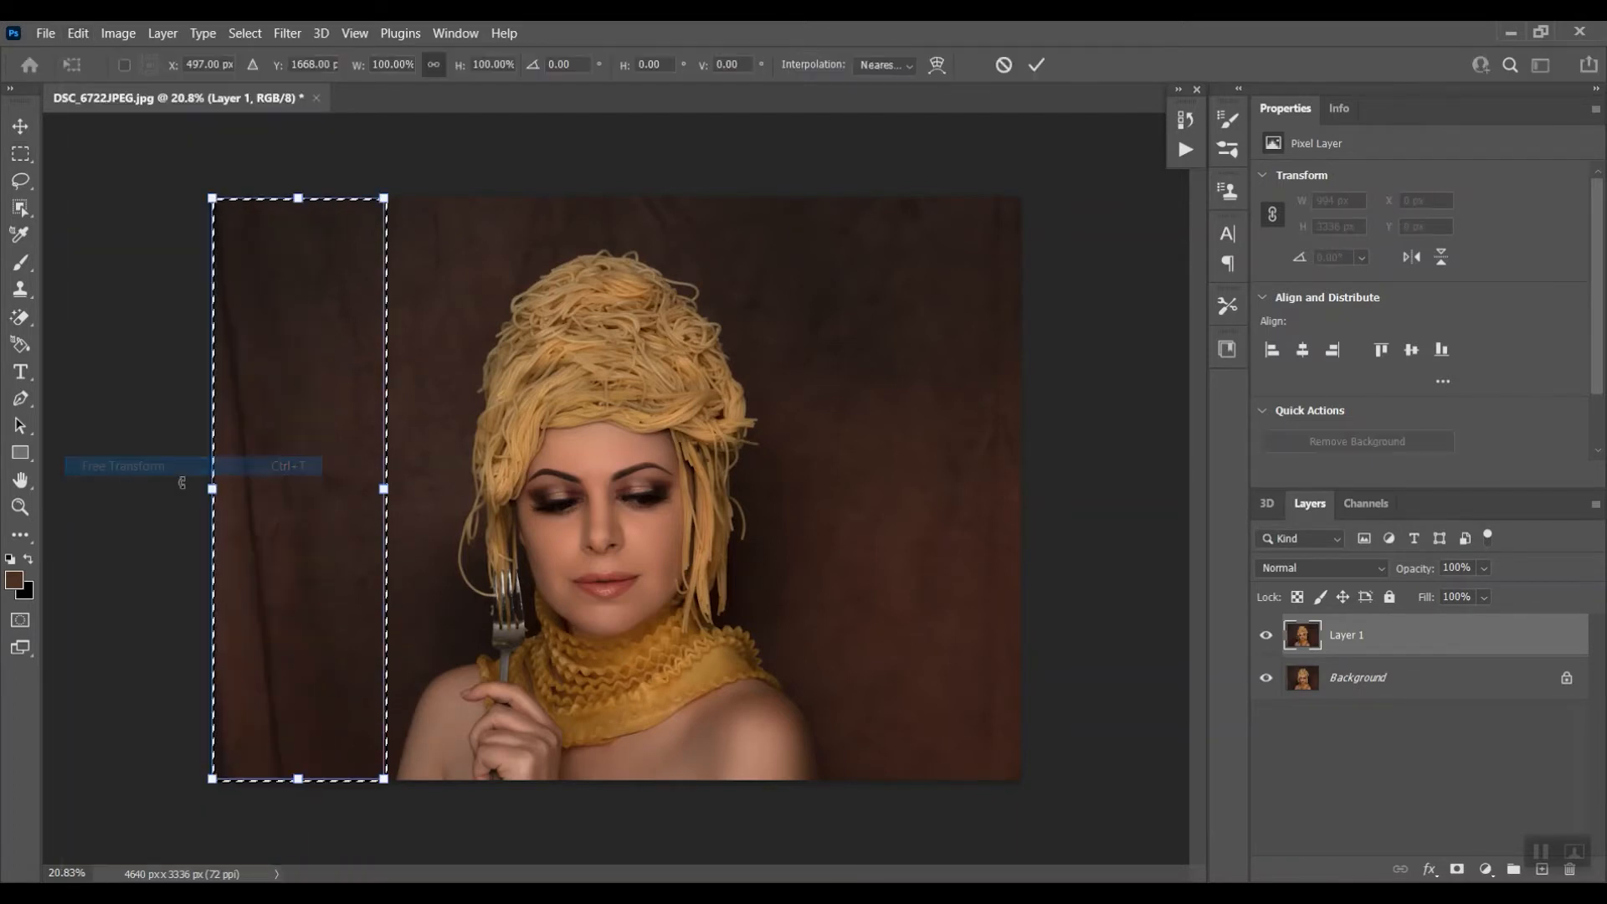
right_click(307, 379)
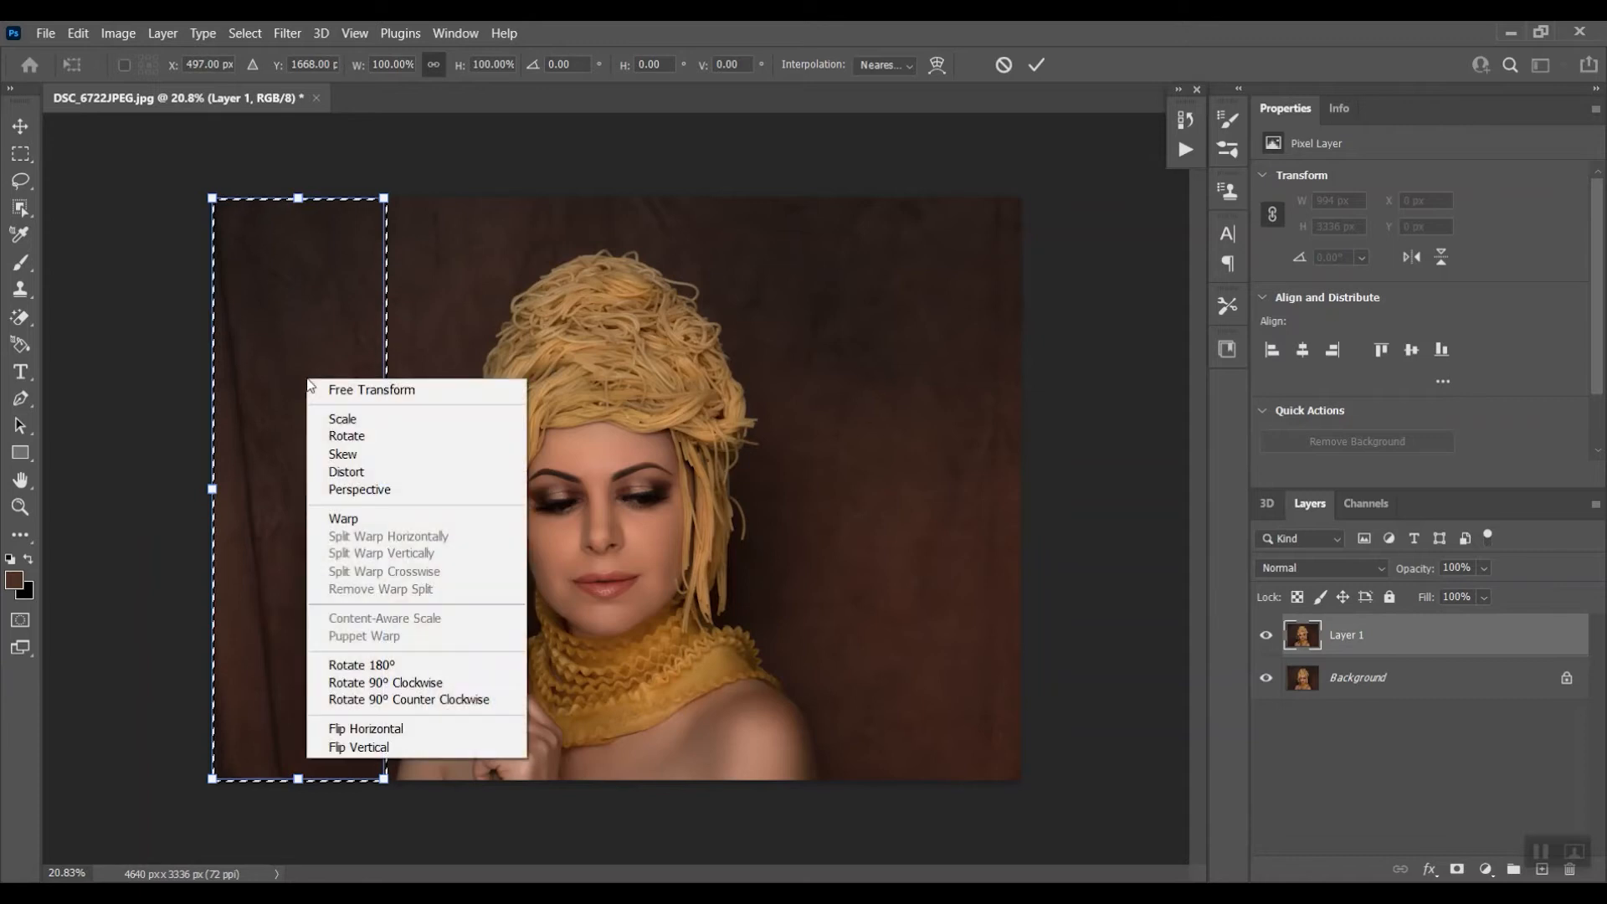
click(350, 472)
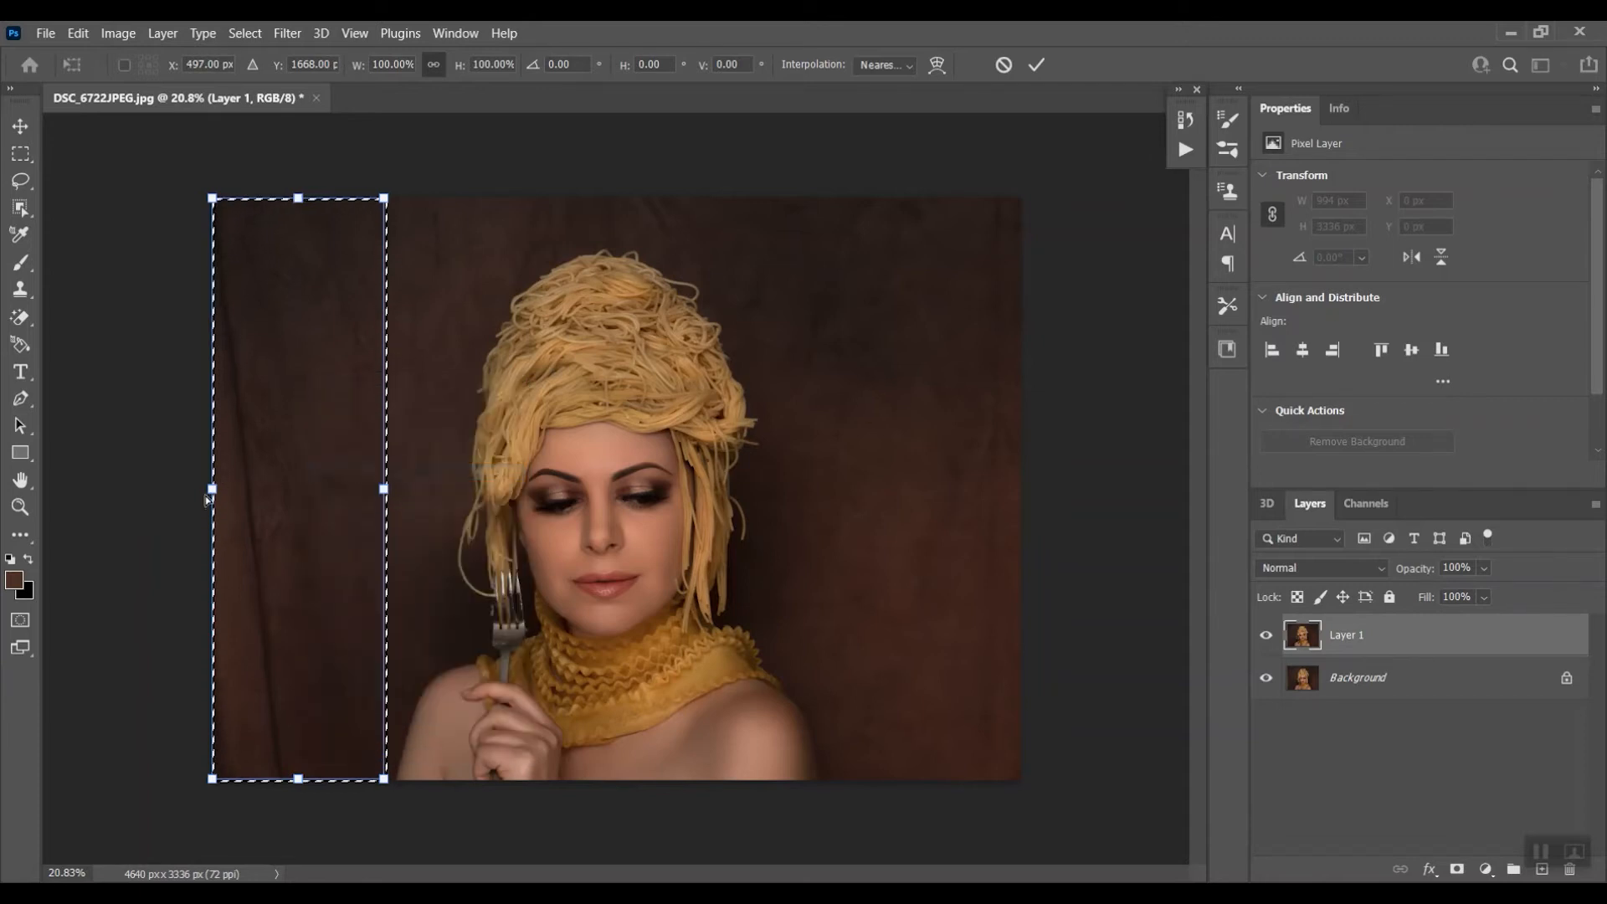
drag(213, 492, 99, 492)
key(Return)
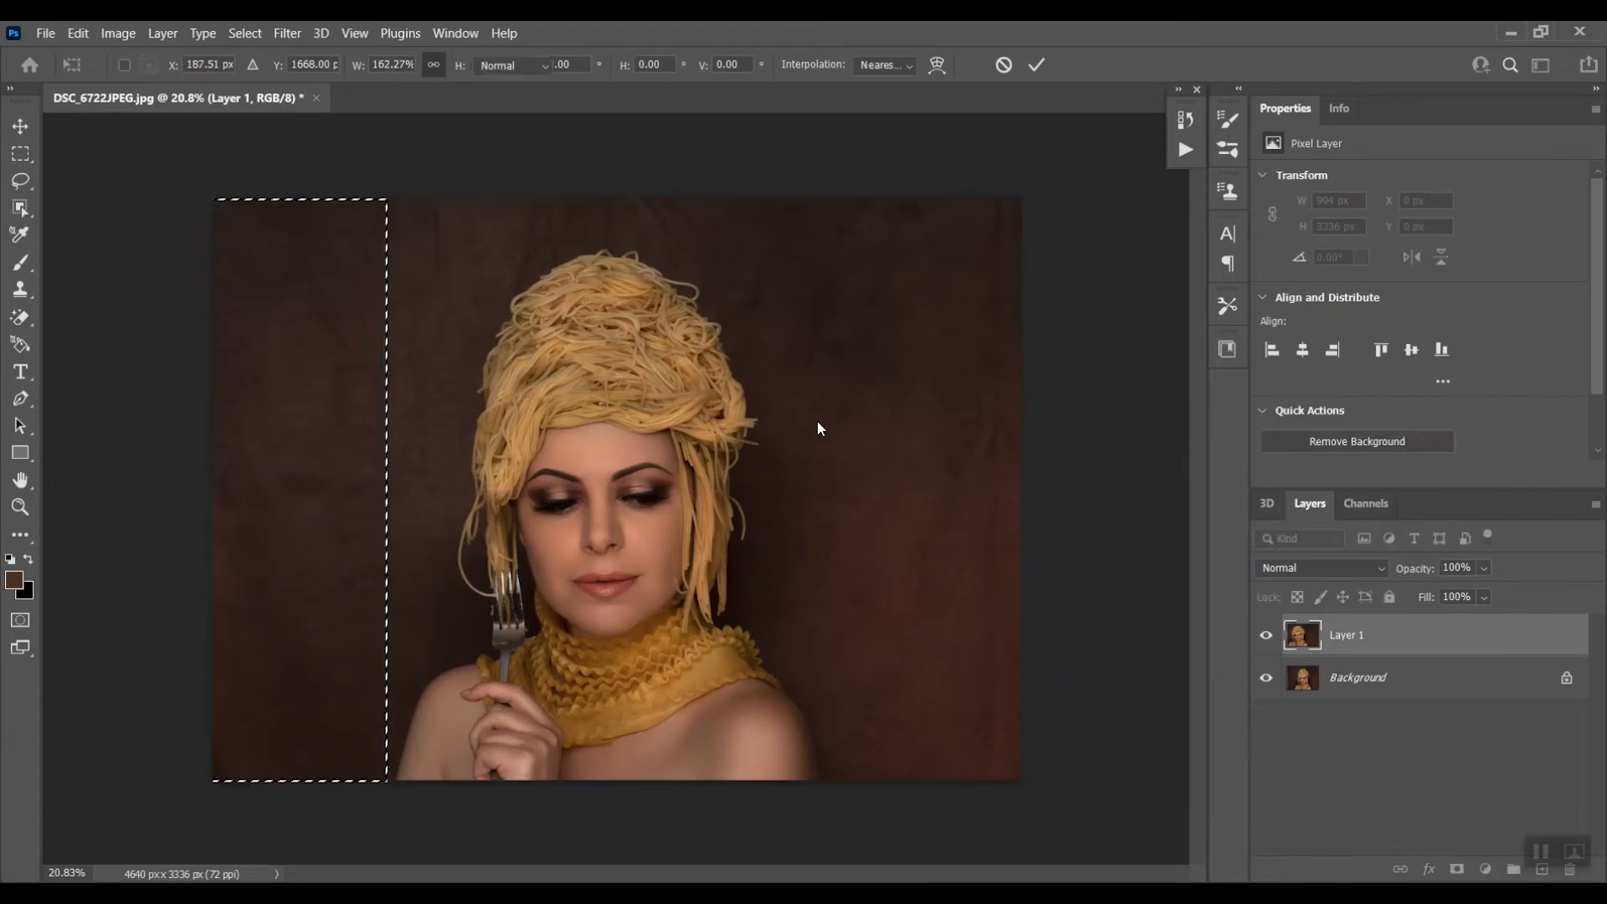
Select a full-height strip about 1090 px wide at the photo's right side, distort it outward past the canvas edge and deselect
key(m)
drag(832, 179, 1037, 844)
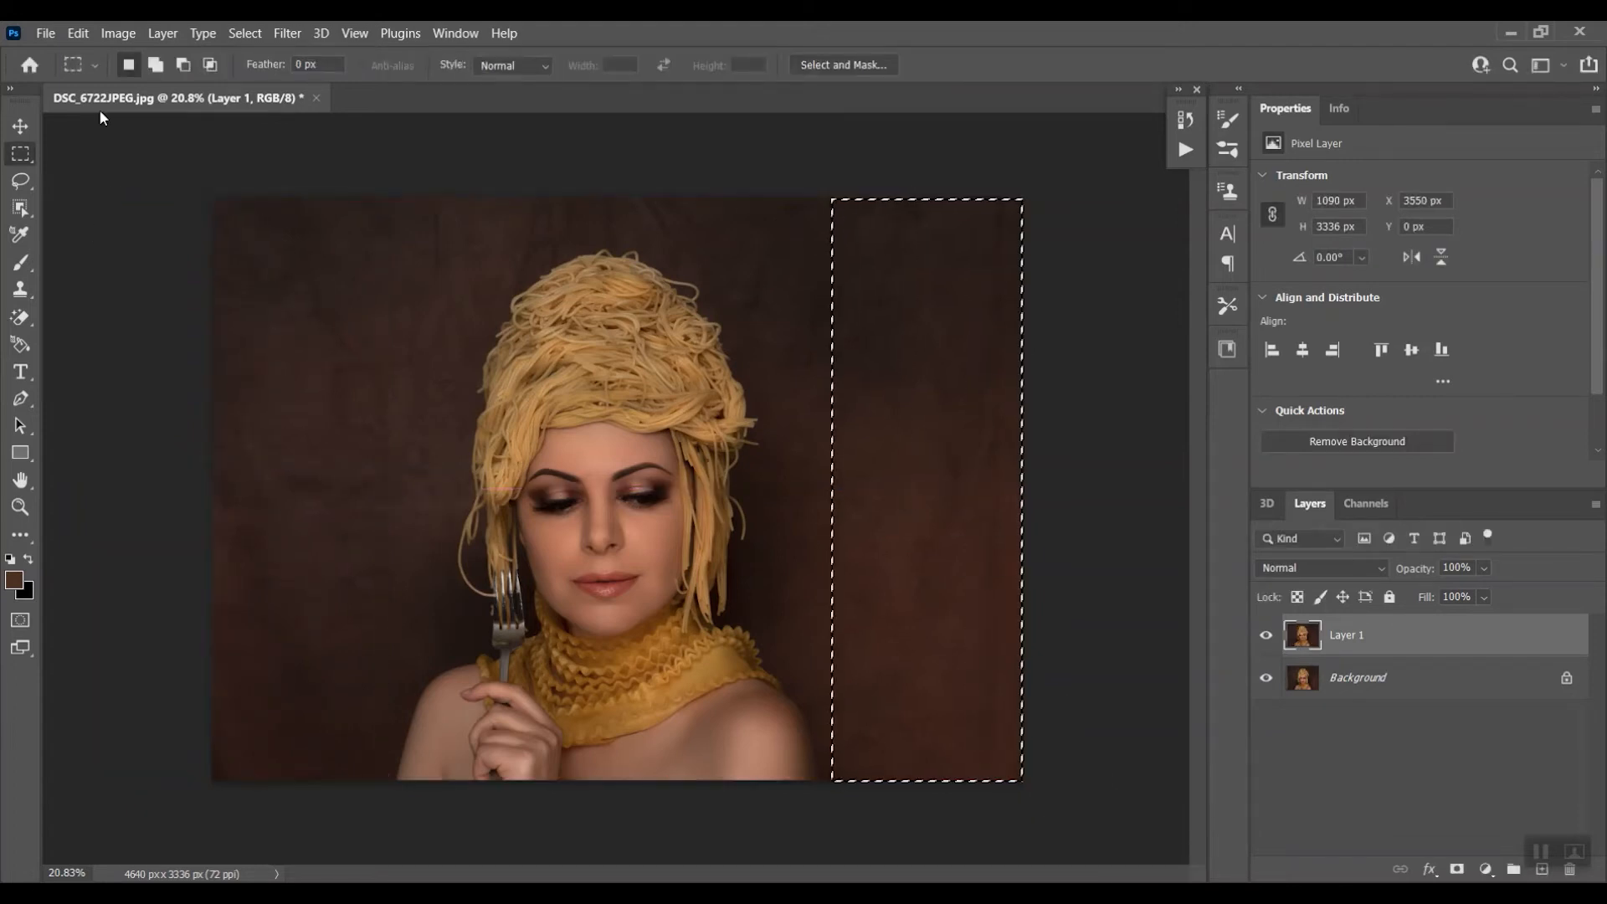
click(78, 33)
click(126, 465)
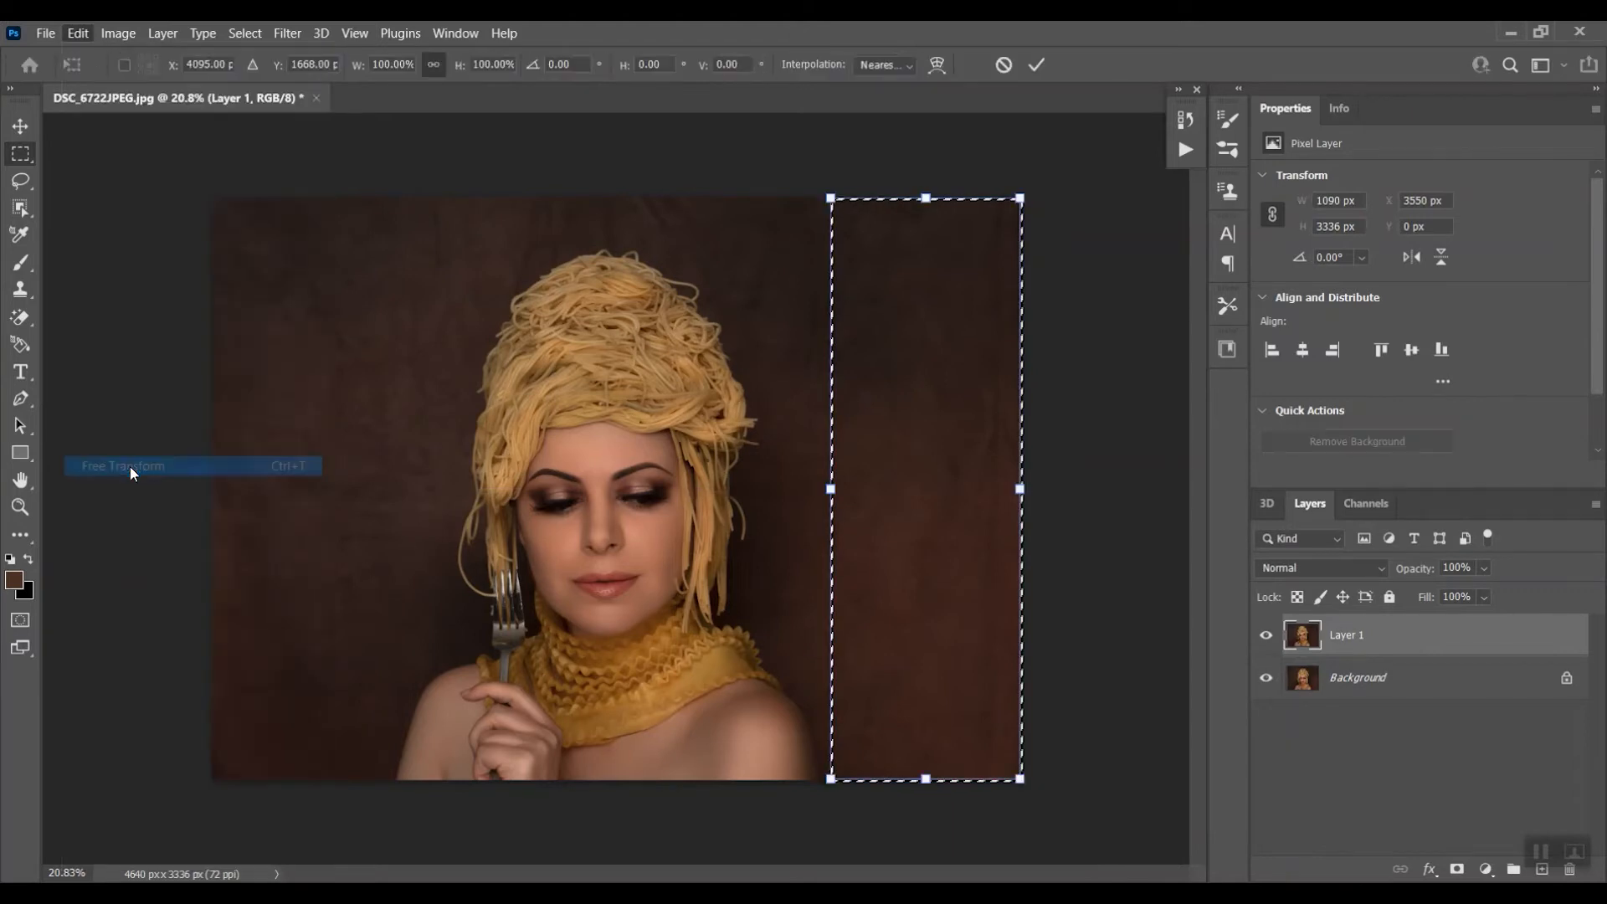
right_click(958, 467)
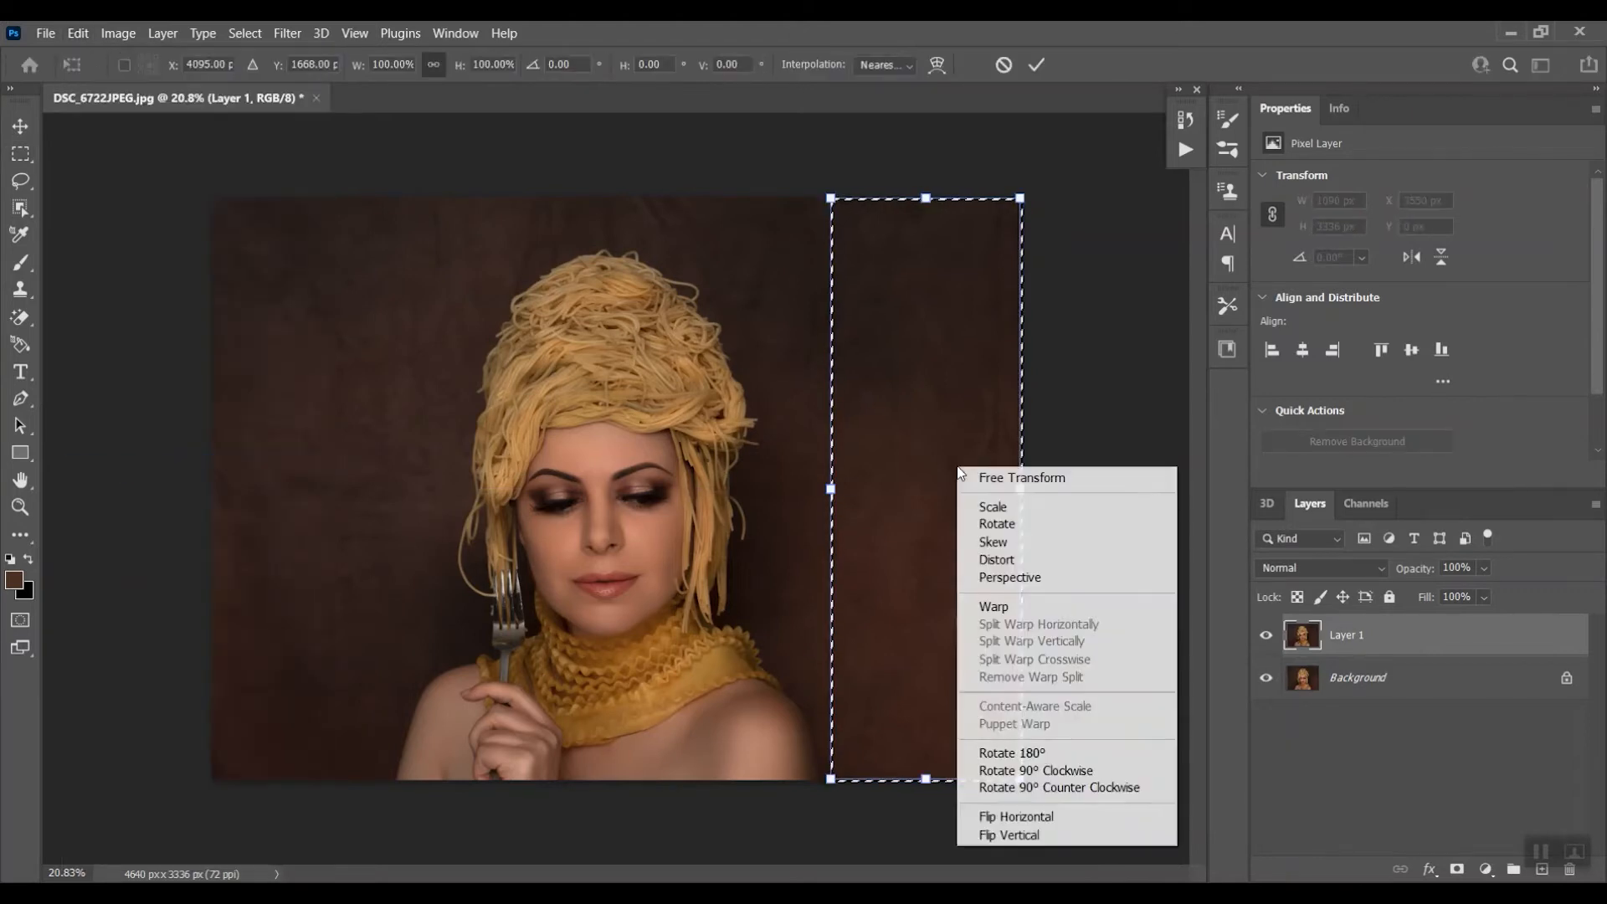
click(996, 559)
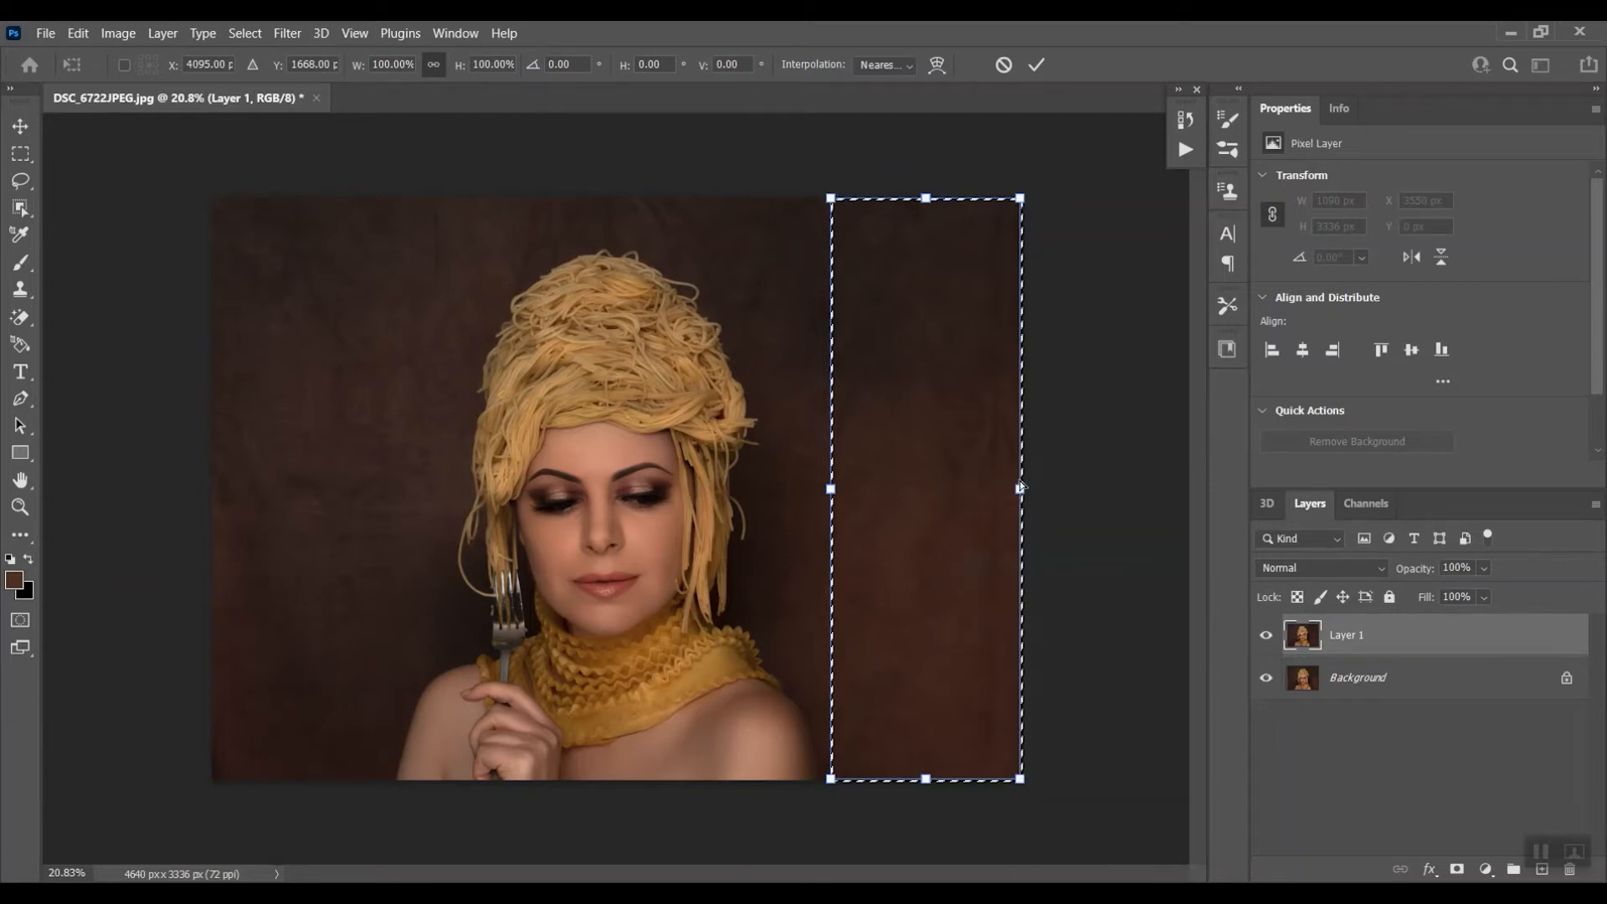
drag(1020, 489, 1058, 488)
click(1038, 65)
key(ctrl+d)
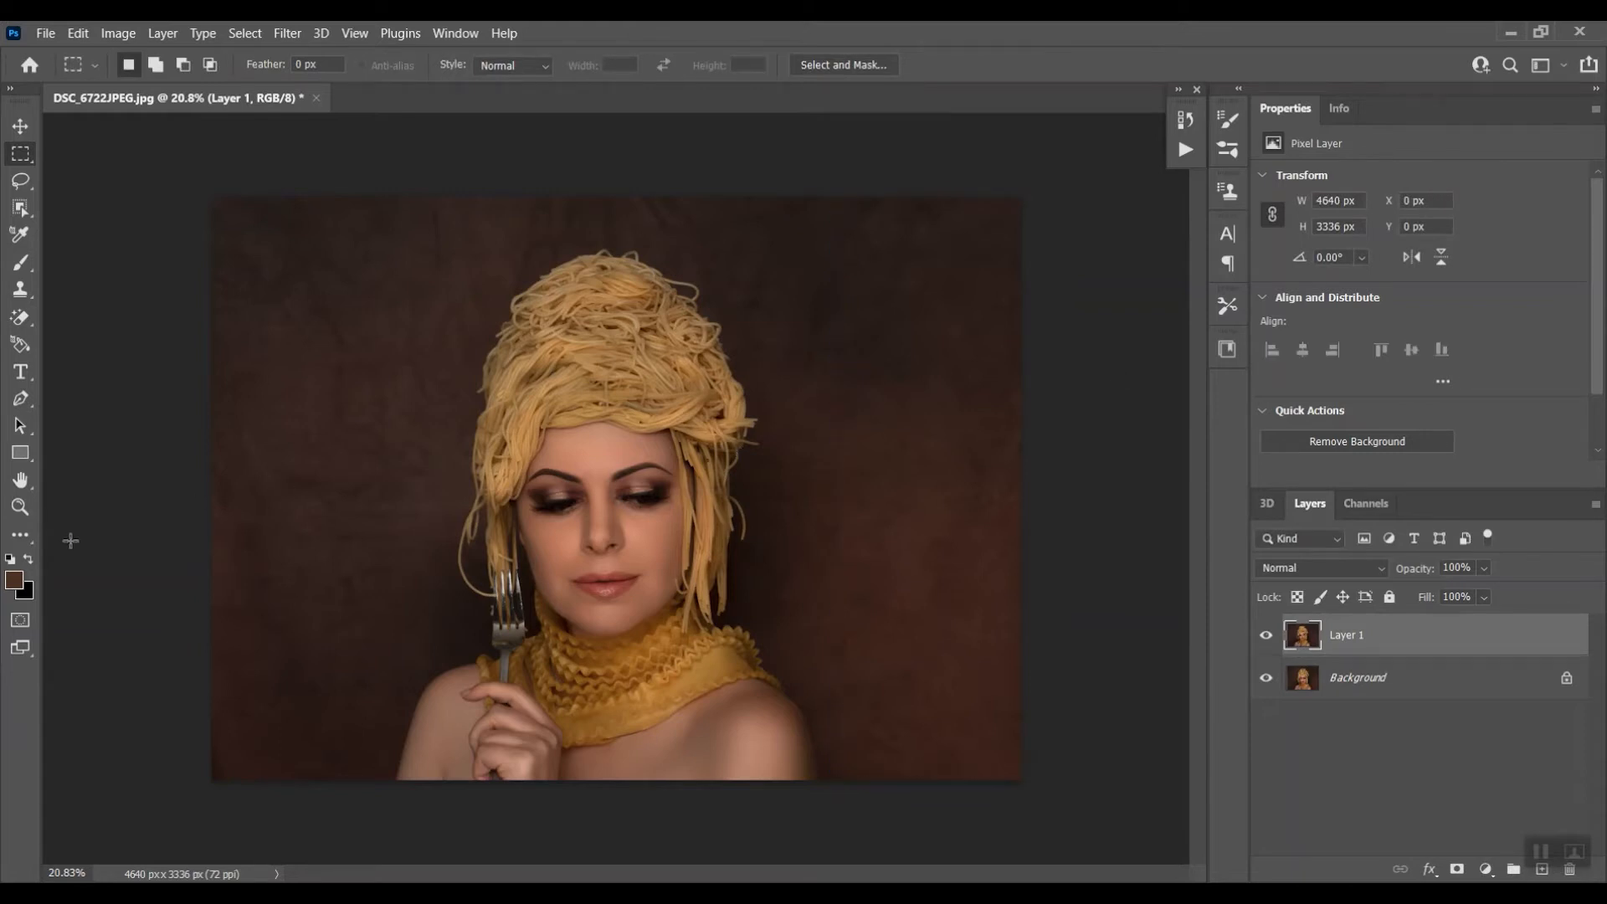
Patch the creases and blotches in the backdrop to the left of the woman on Layer 1 with the Patch tool
key(i)
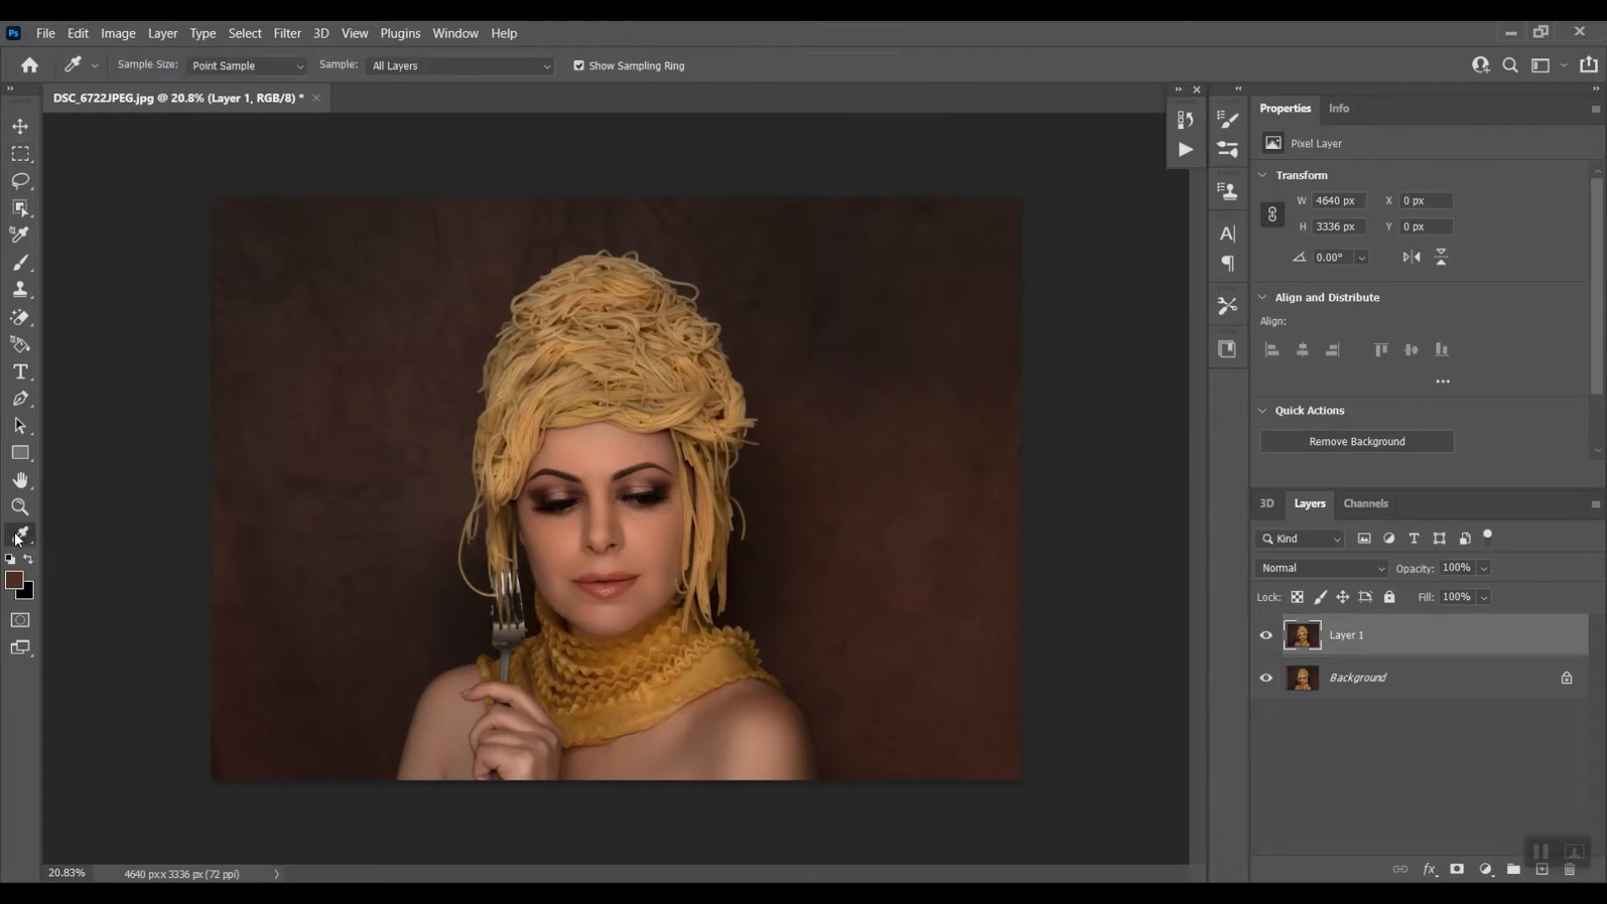
click(20, 535)
click(107, 552)
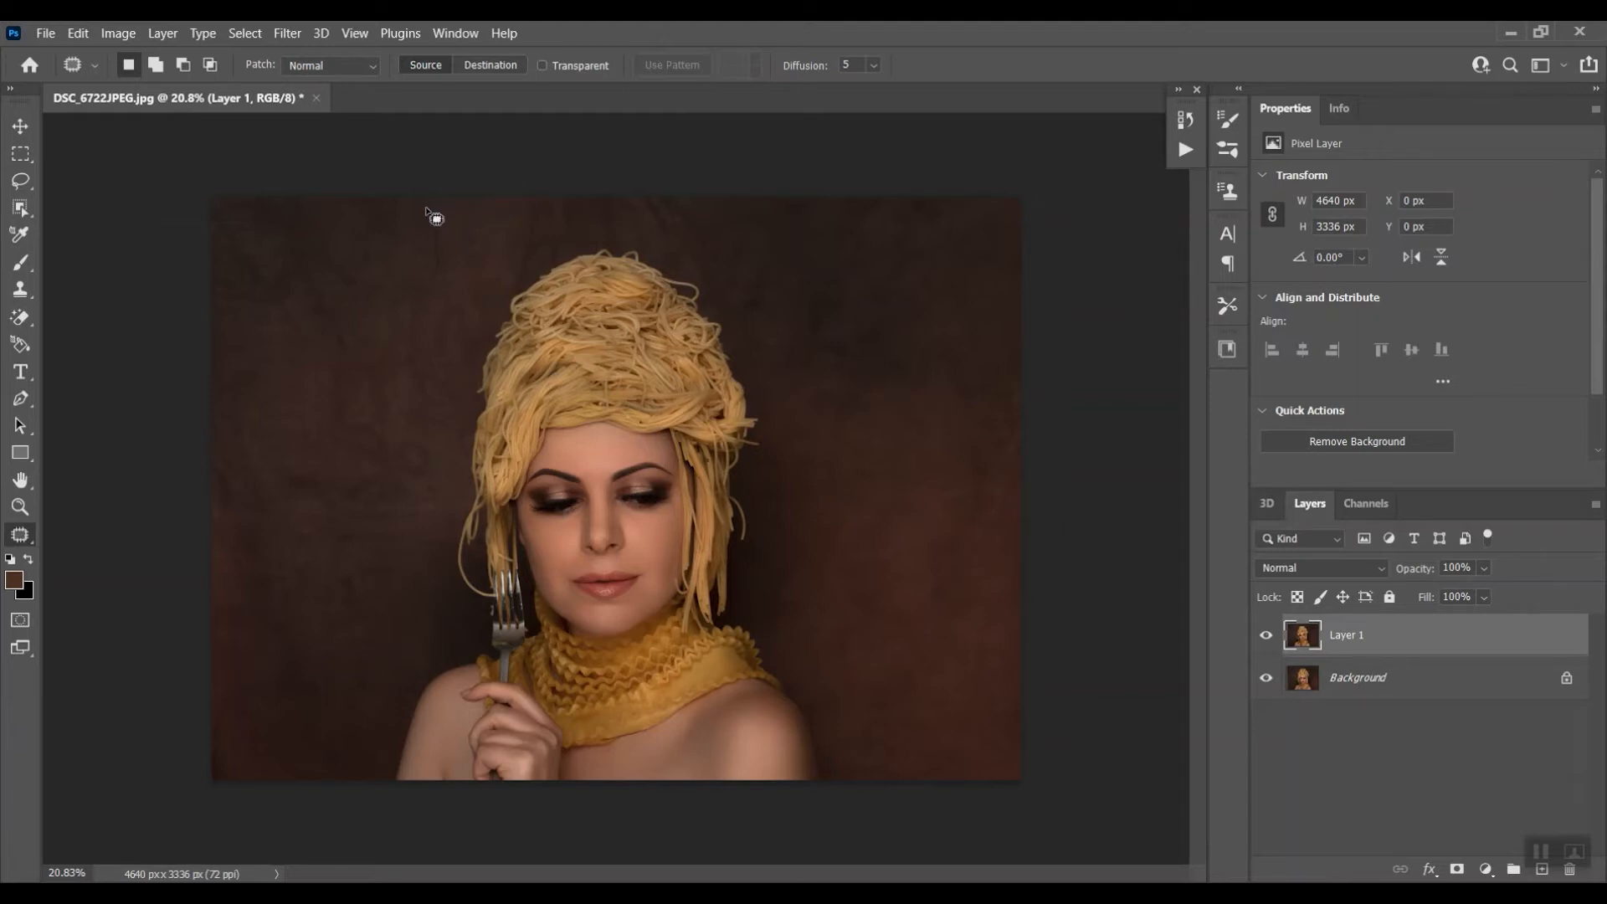
mouse_move(427, 209)
mouse_down()
mouse_move(416, 303)
mouse_move(447, 297)
mouse_move(450, 228)
mouse_move(428, 211)
mouse_up()
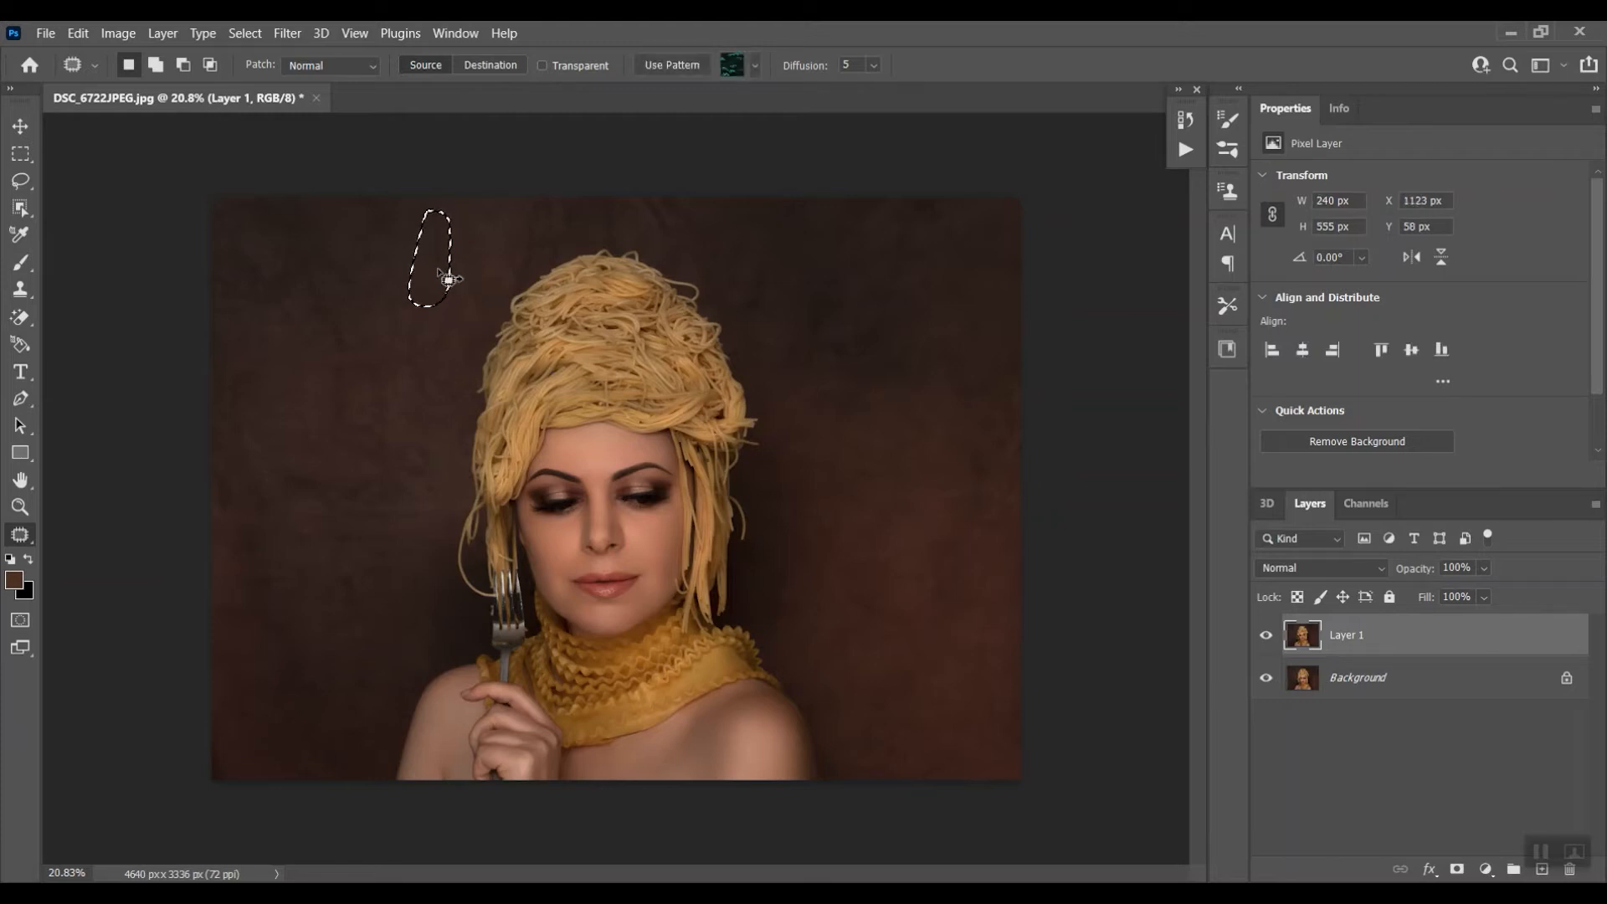
drag(444, 276, 486, 268)
click(452, 349)
mouse_move(318, 335)
mouse_down()
mouse_move(300, 256)
mouse_move(350, 310)
mouse_move(339, 359)
mouse_move(322, 338)
mouse_move(387, 322)
mouse_move(253, 300)
mouse_move(249, 239)
mouse_move(327, 325)
mouse_move(283, 344)
mouse_move(399, 308)
mouse_up()
click(343, 358)
click(359, 456)
mouse_move(271, 471)
mouse_down()
mouse_move(301, 458)
mouse_move(429, 496)
mouse_move(335, 512)
mouse_move(273, 472)
mouse_up()
drag(355, 484, 354, 412)
key(ctrl+d)
Patch the remaining backdrop flaws above the woman's head and to the right of her hair
mouse_move(531, 197)
mouse_down()
mouse_move(535, 224)
mouse_move(661, 243)
mouse_move(707, 212)
mouse_move(534, 199)
mouse_up()
drag(631, 226, 425, 226)
key(ctrl+d)
mouse_move(777, 364)
mouse_down()
mouse_move(833, 386)
mouse_move(772, 345)
mouse_move(951, 491)
mouse_up()
key(ctrl+d)
mouse_move(737, 312)
mouse_down()
mouse_move(784, 326)
mouse_move(770, 335)
mouse_move(801, 389)
mouse_up()
key(ctrl+d)
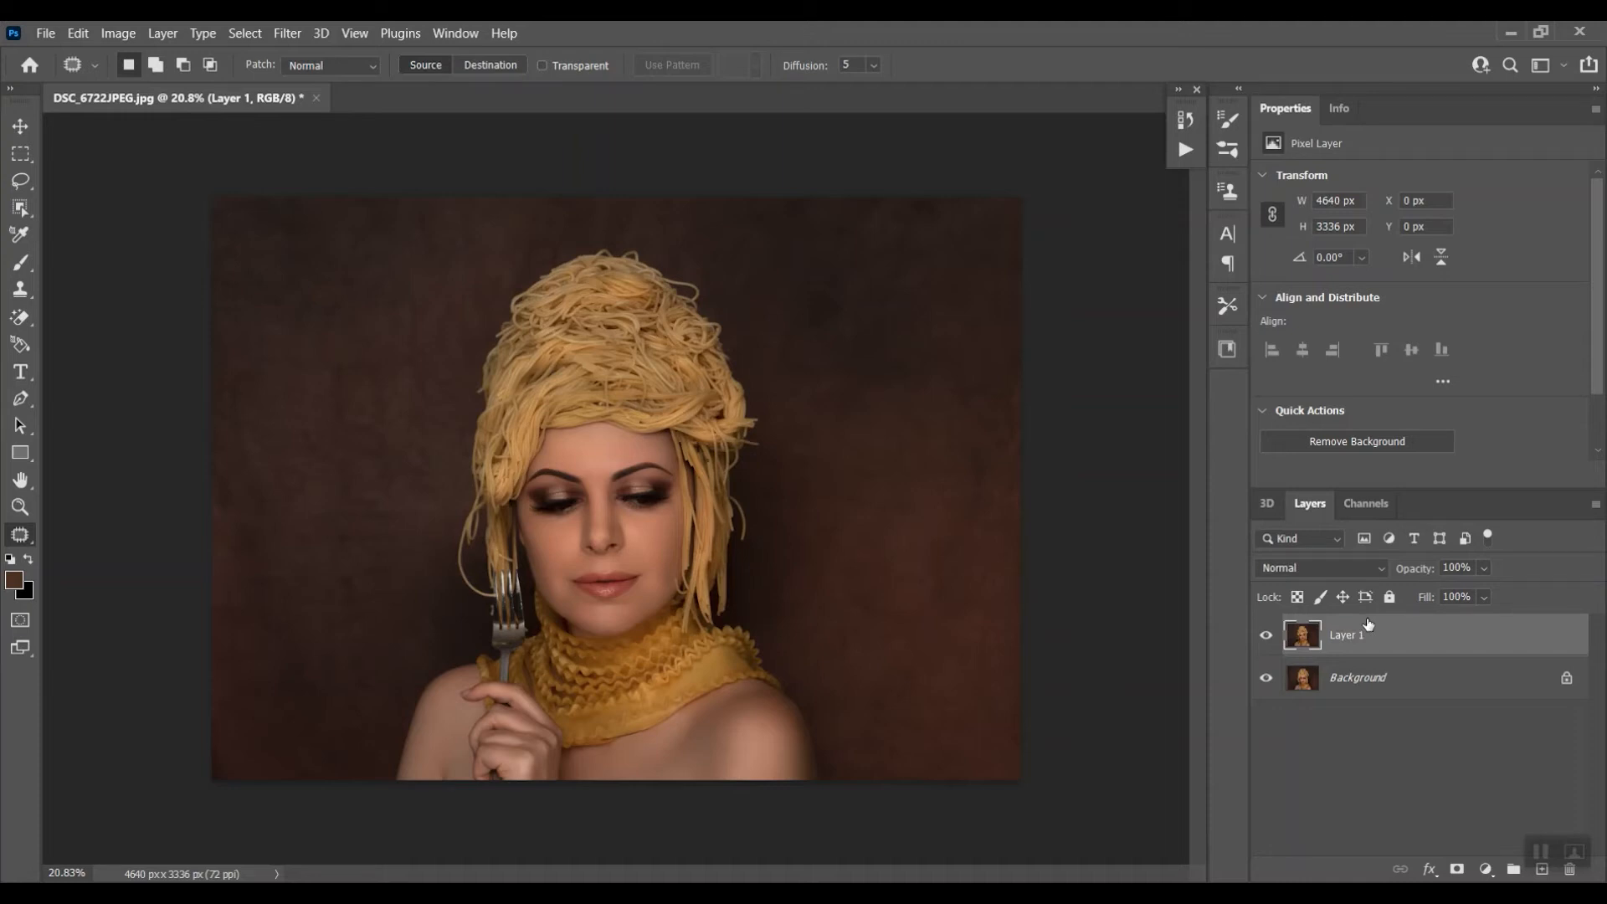
Duplicate Layer 1 and mask out the copy's backdrop with Remove Background
key(ctrl+j)
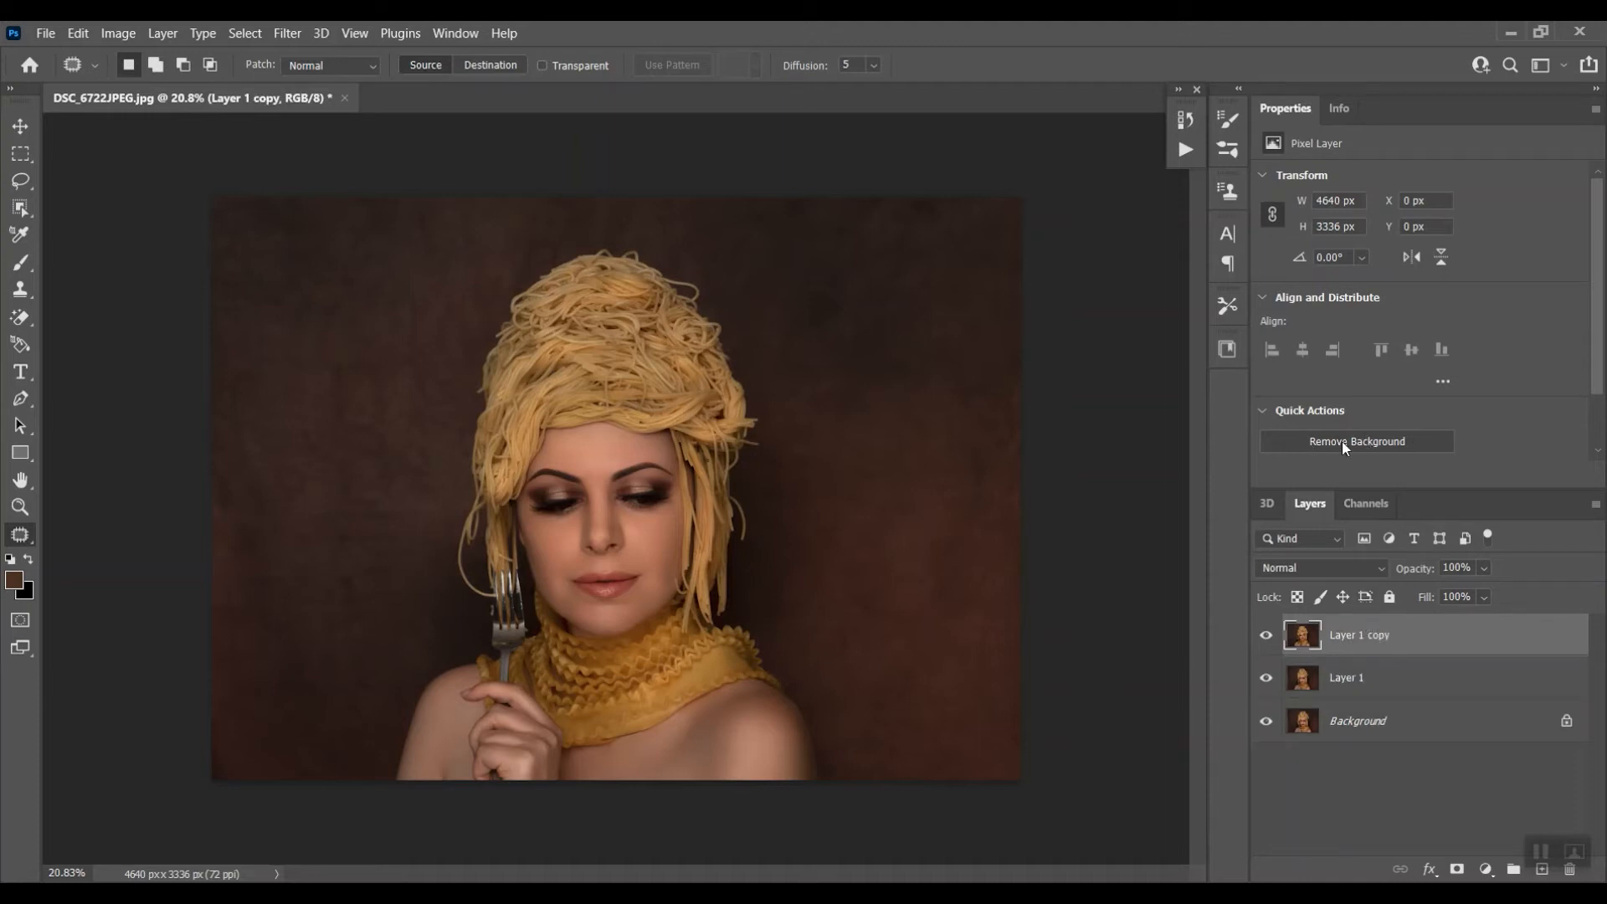
click(1387, 442)
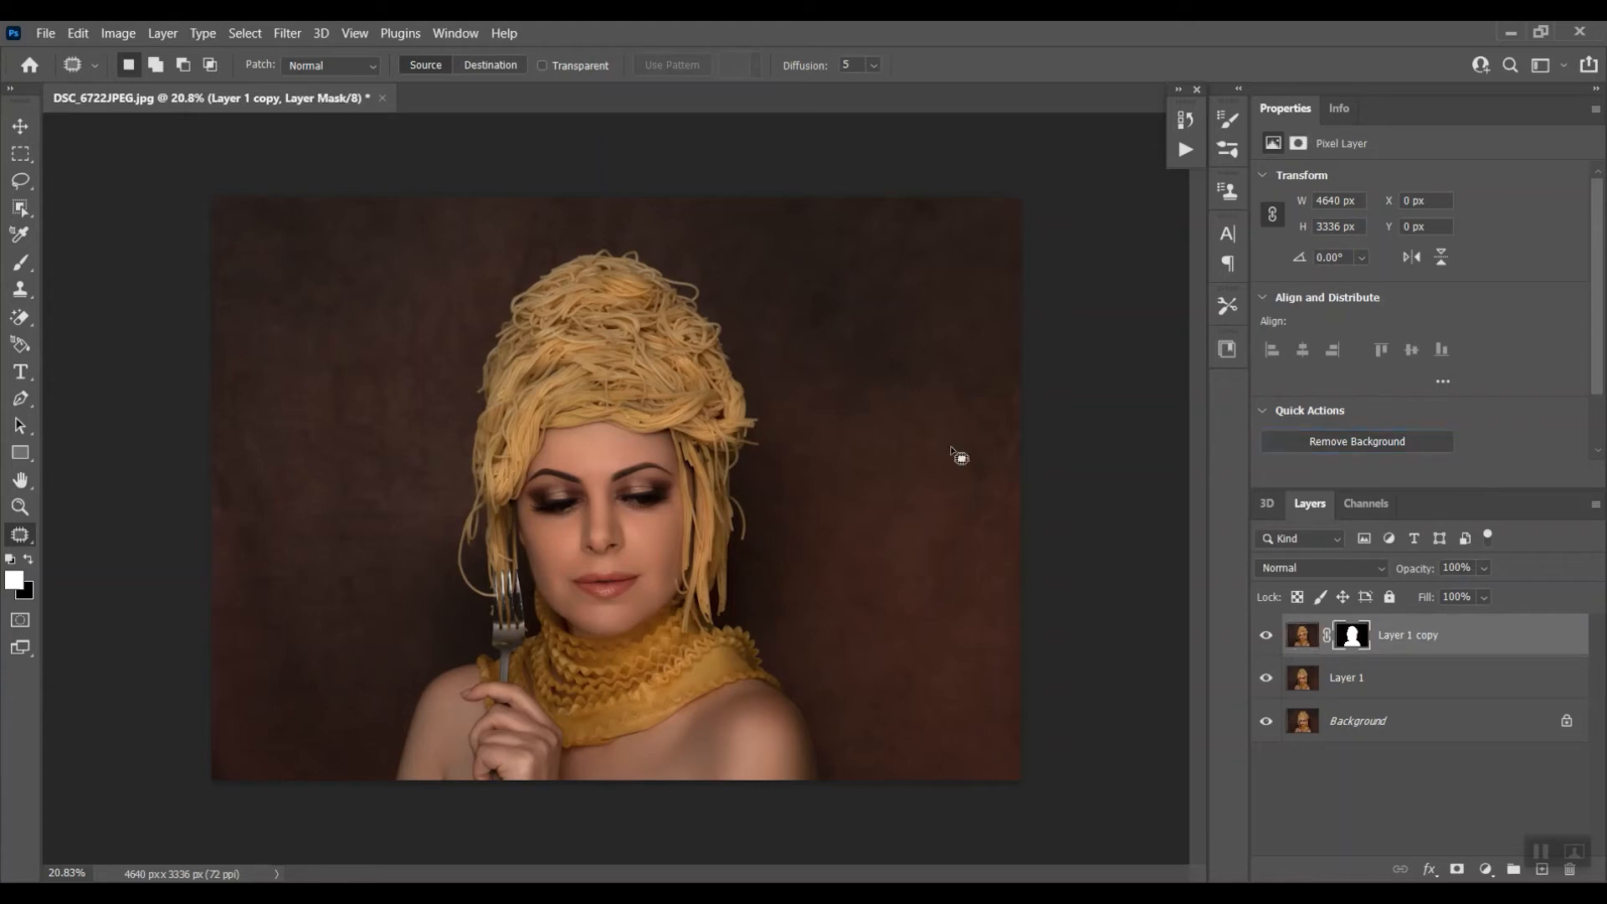
Isolate the mask of Layer 1 copy, brush white over its dark gap around the fork beside the neck, and return to the normal view
alt+click(1349, 636)
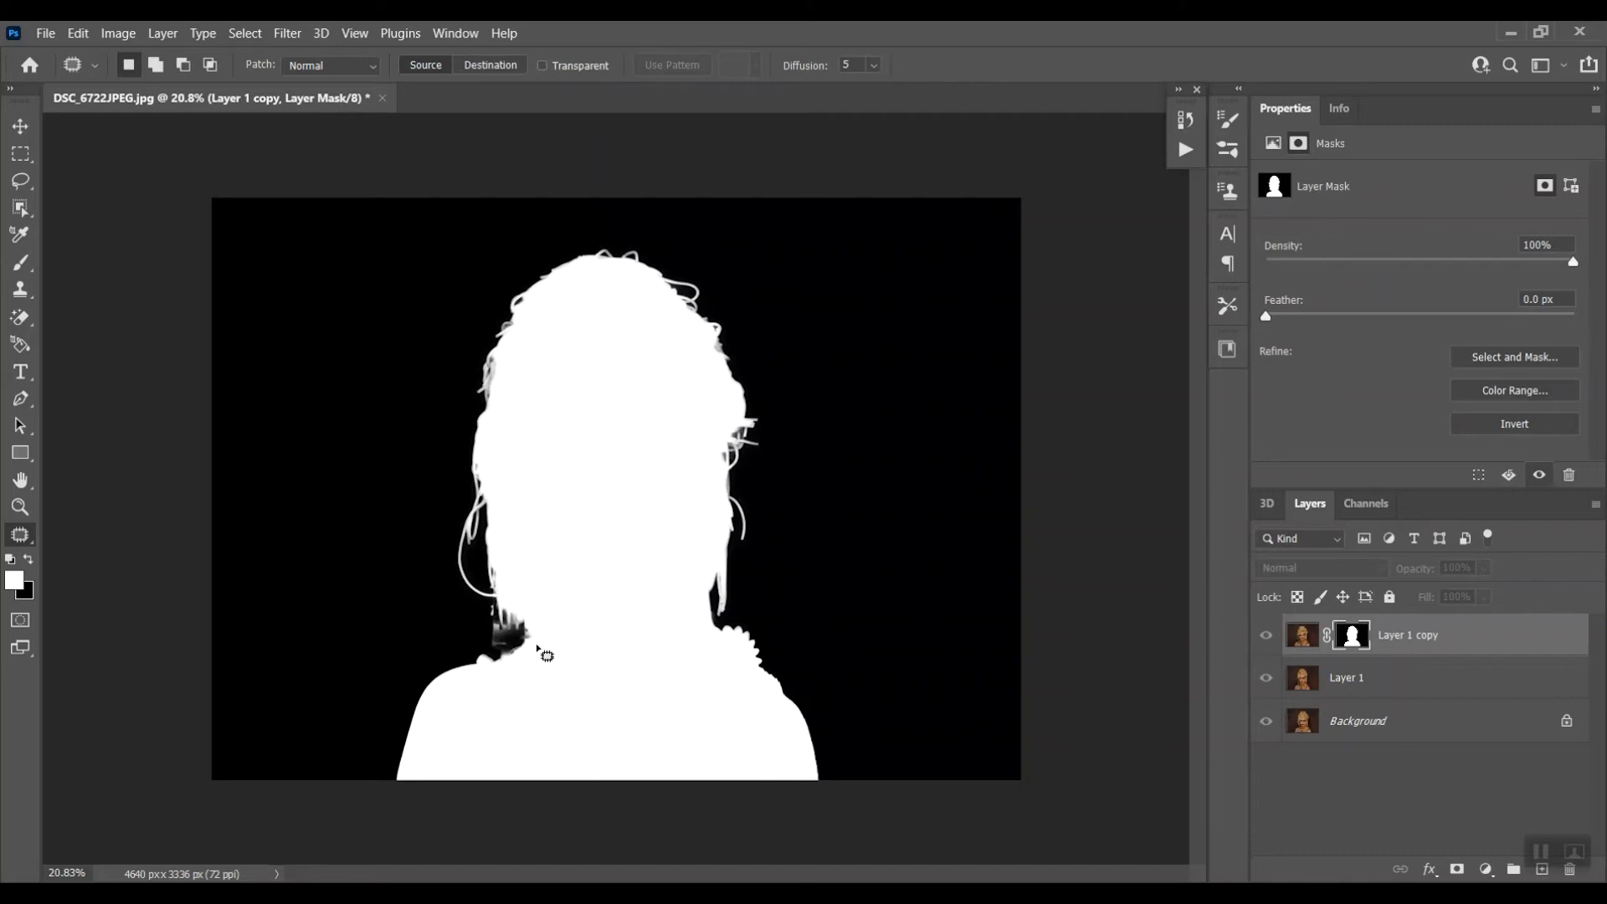
click(20, 263)
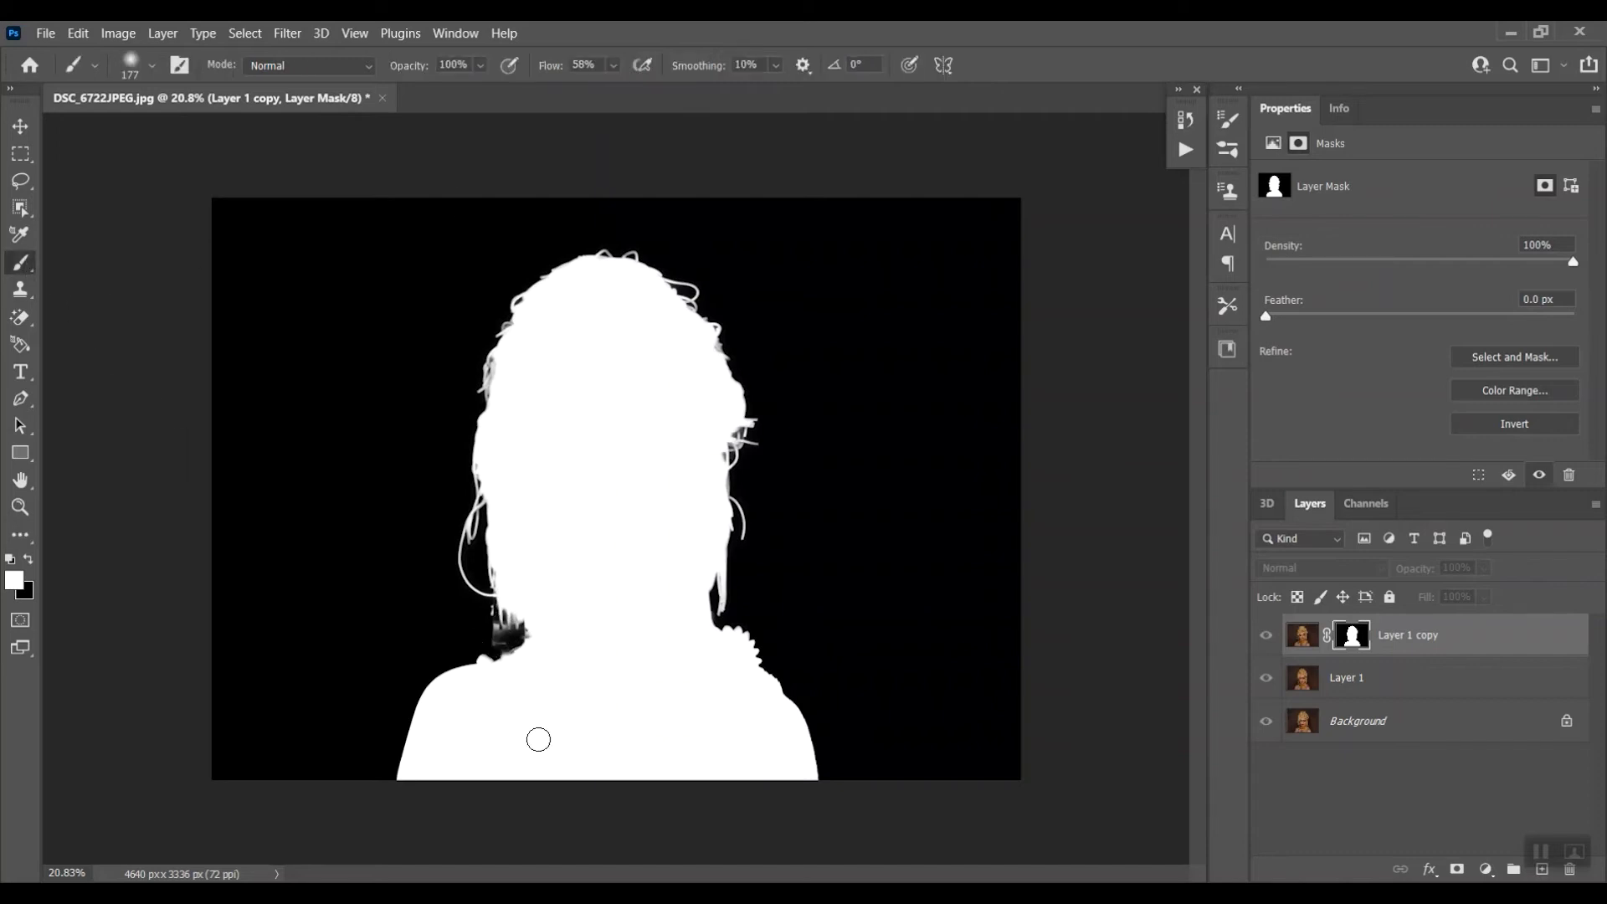
scroll(540, 733, up, 1)
scroll(540, 733, up, 1)
mouse_move(471, 666)
mouse_down()
mouse_move(490, 619)
mouse_move(503, 673)
mouse_move(487, 690)
mouse_move(494, 624)
mouse_up()
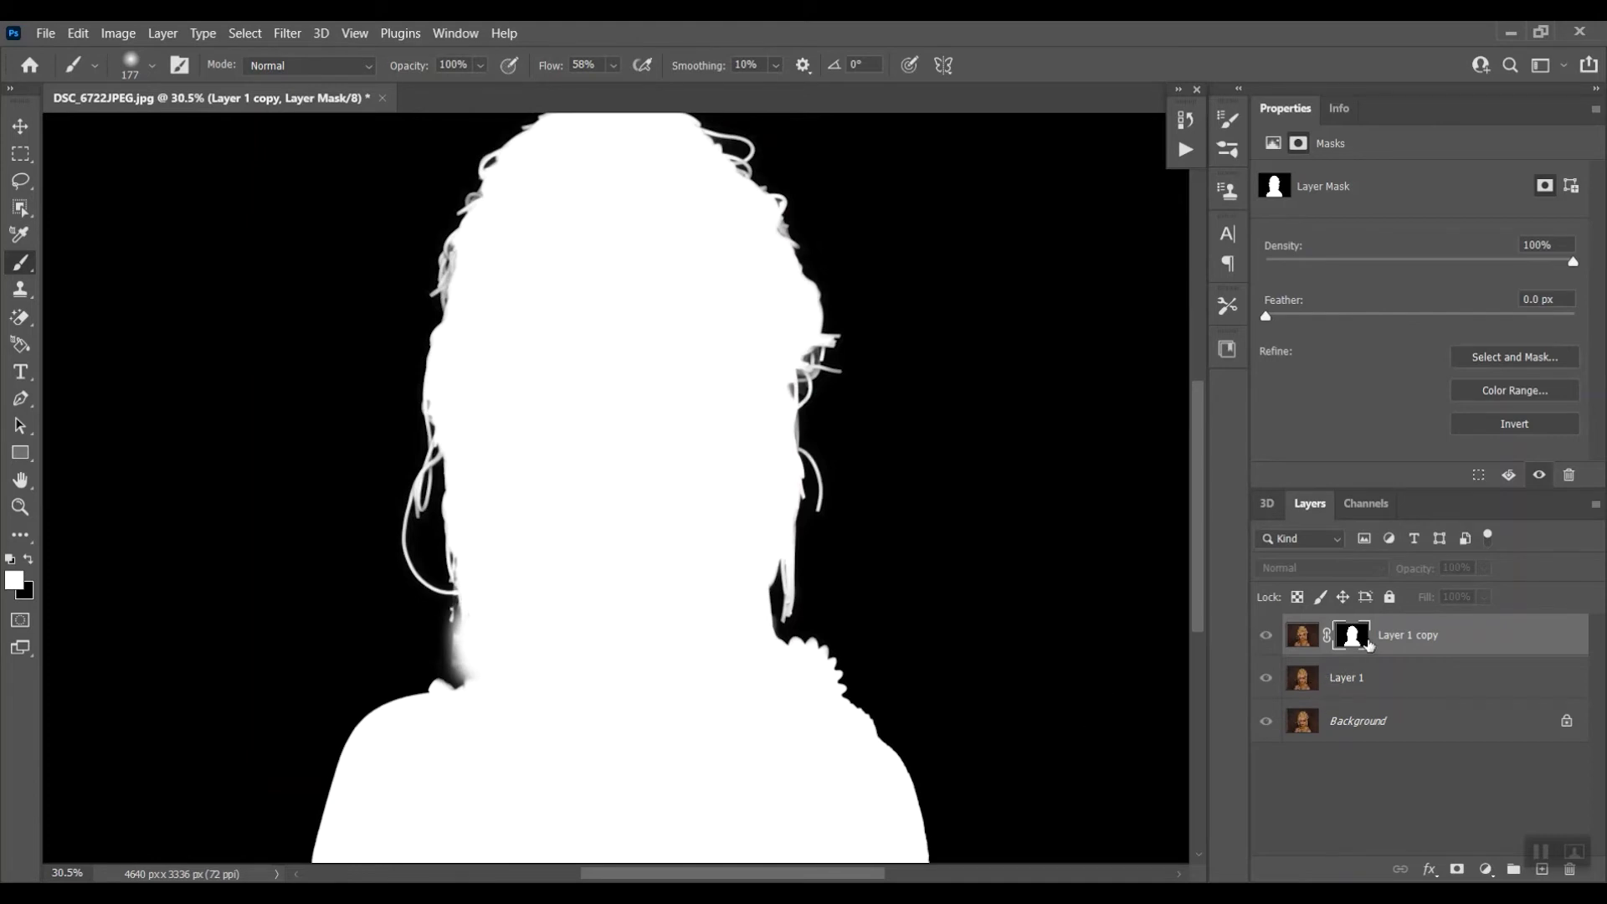
alt+click(1353, 637)
scroll(796, 639, down, 3)
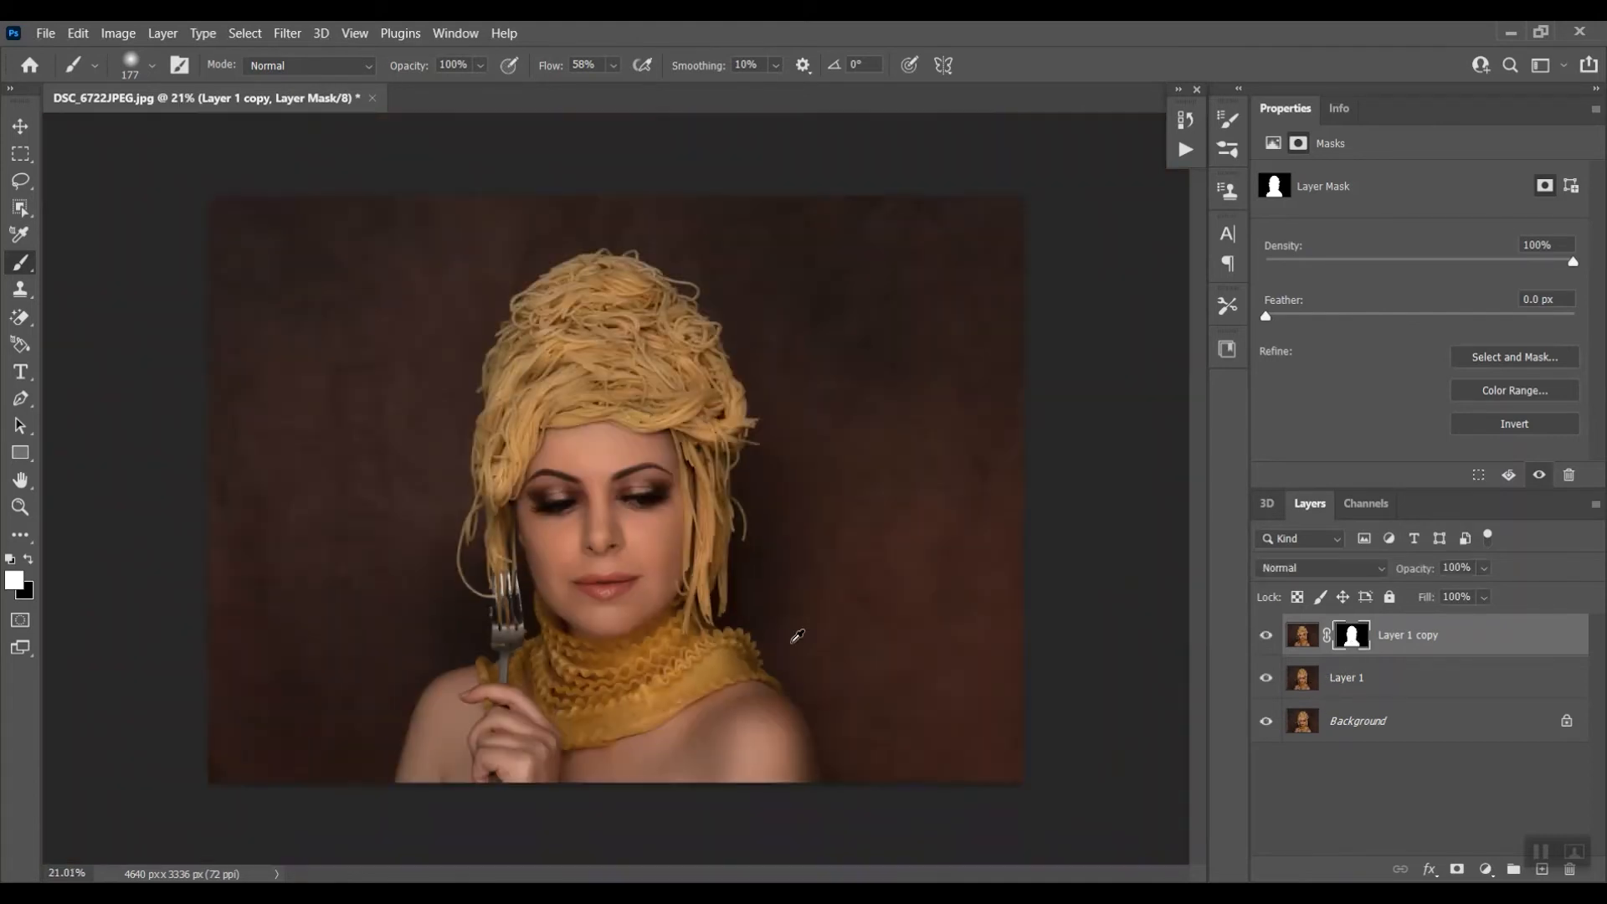
Hide Layer 1 copy, lasso loosely around the woman on Layer 1, fill the selection with Content-Aware at 100% opacity and deselect
click(1266, 637)
click(1312, 679)
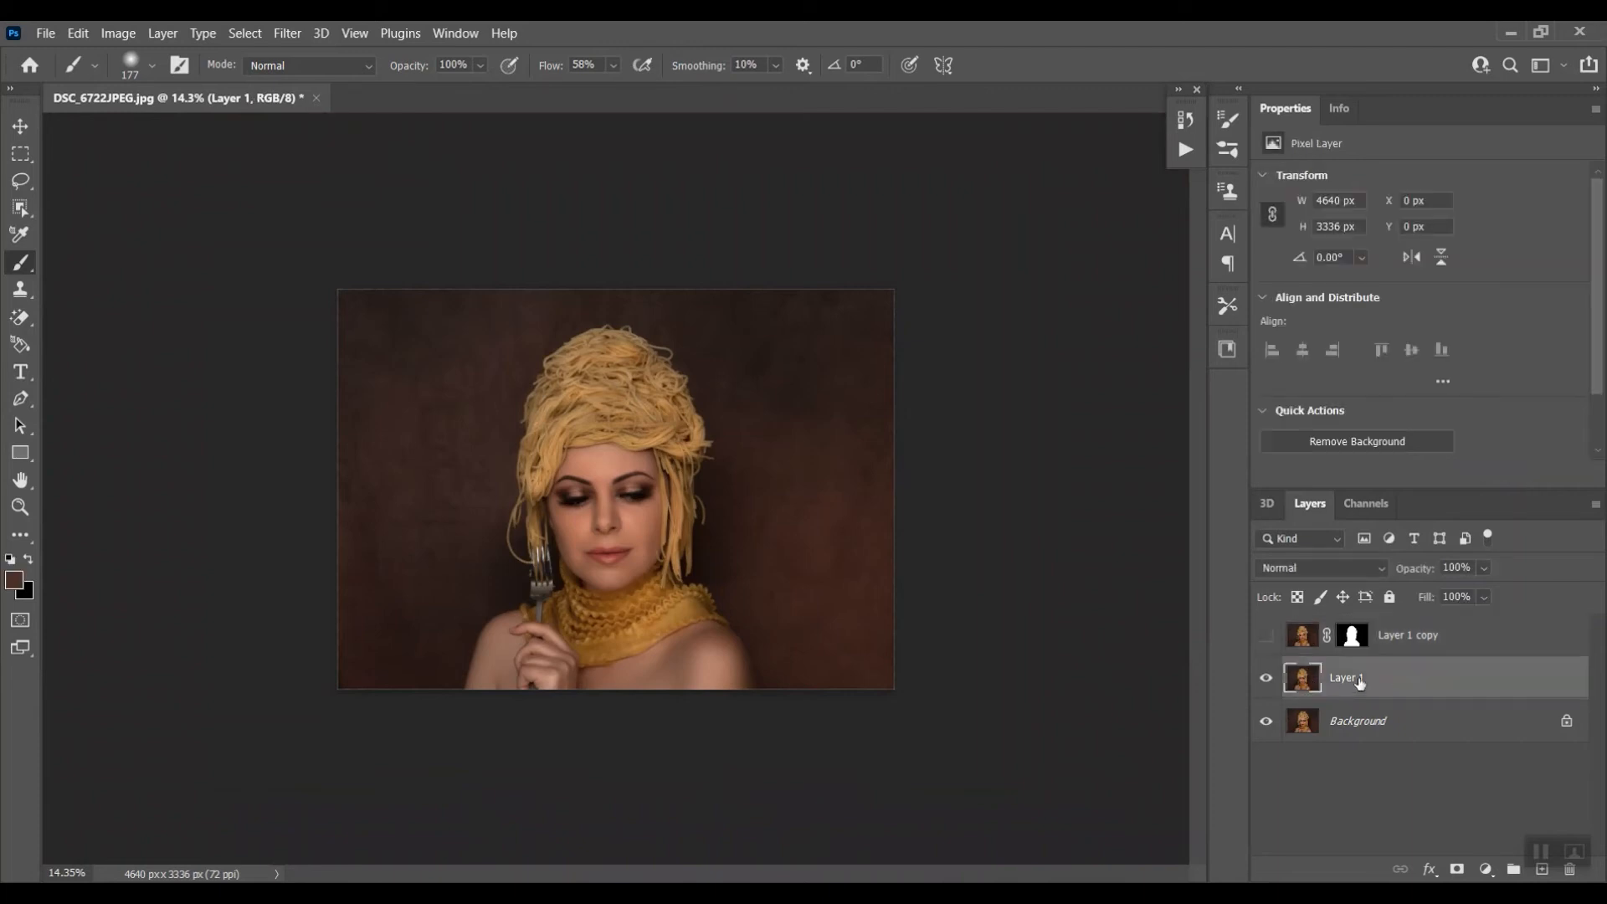
click(23, 182)
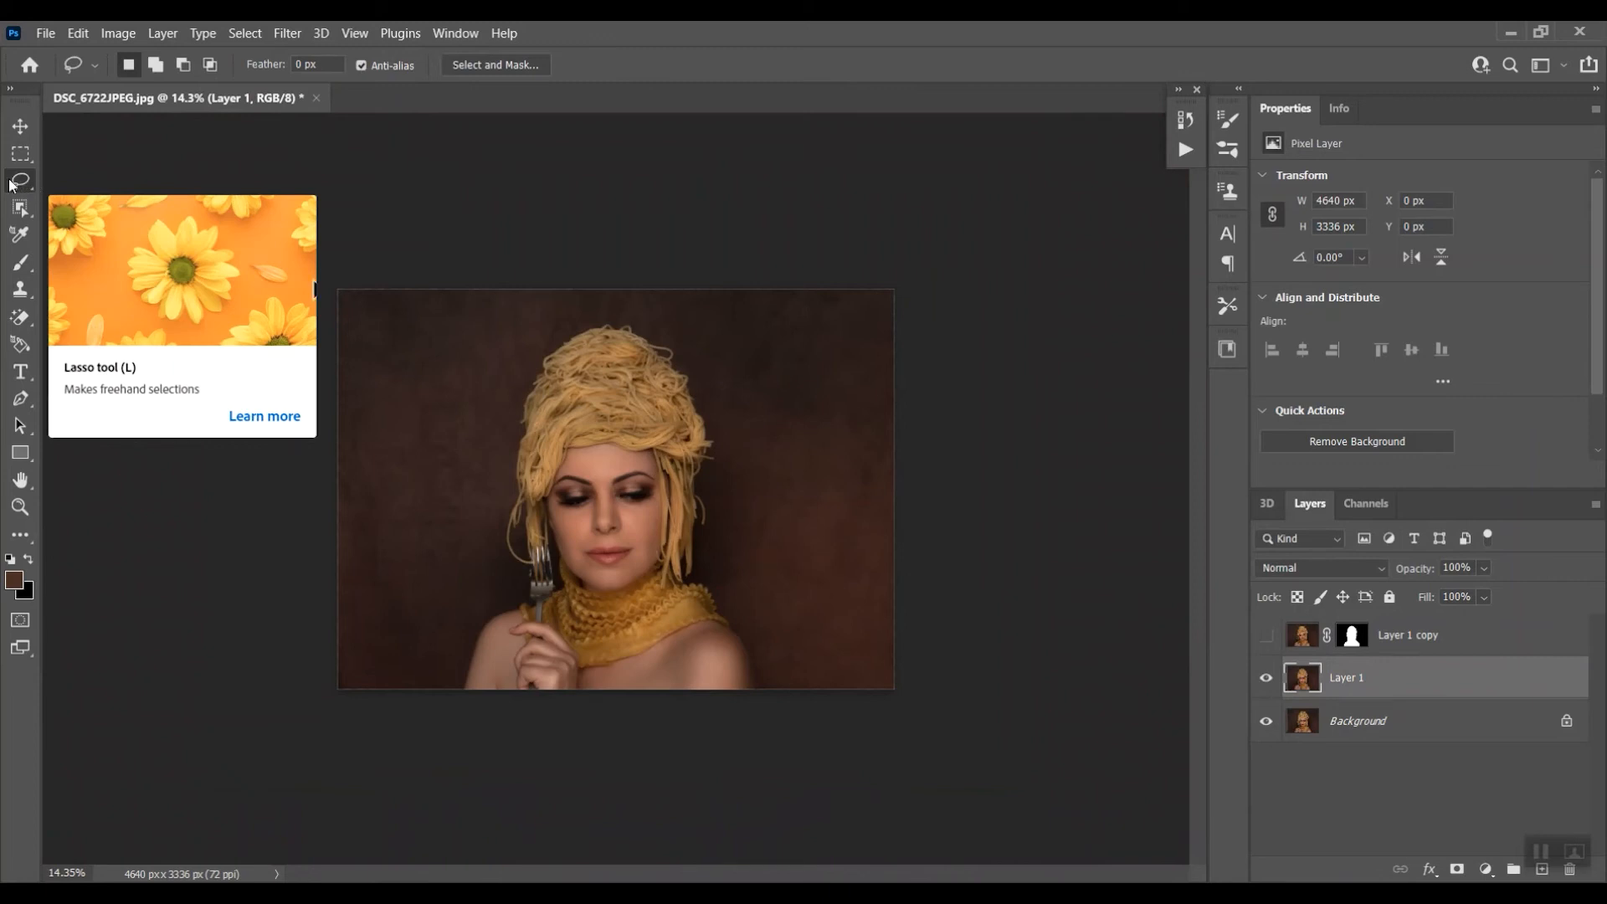
mouse_move(452, 688)
mouse_down()
mouse_move(473, 613)
mouse_move(513, 591)
mouse_move(498, 507)
mouse_move(532, 353)
mouse_move(613, 320)
mouse_move(667, 336)
mouse_move(718, 411)
mouse_move(720, 563)
mouse_move(764, 689)
mouse_move(721, 716)
mouse_move(450, 714)
mouse_up()
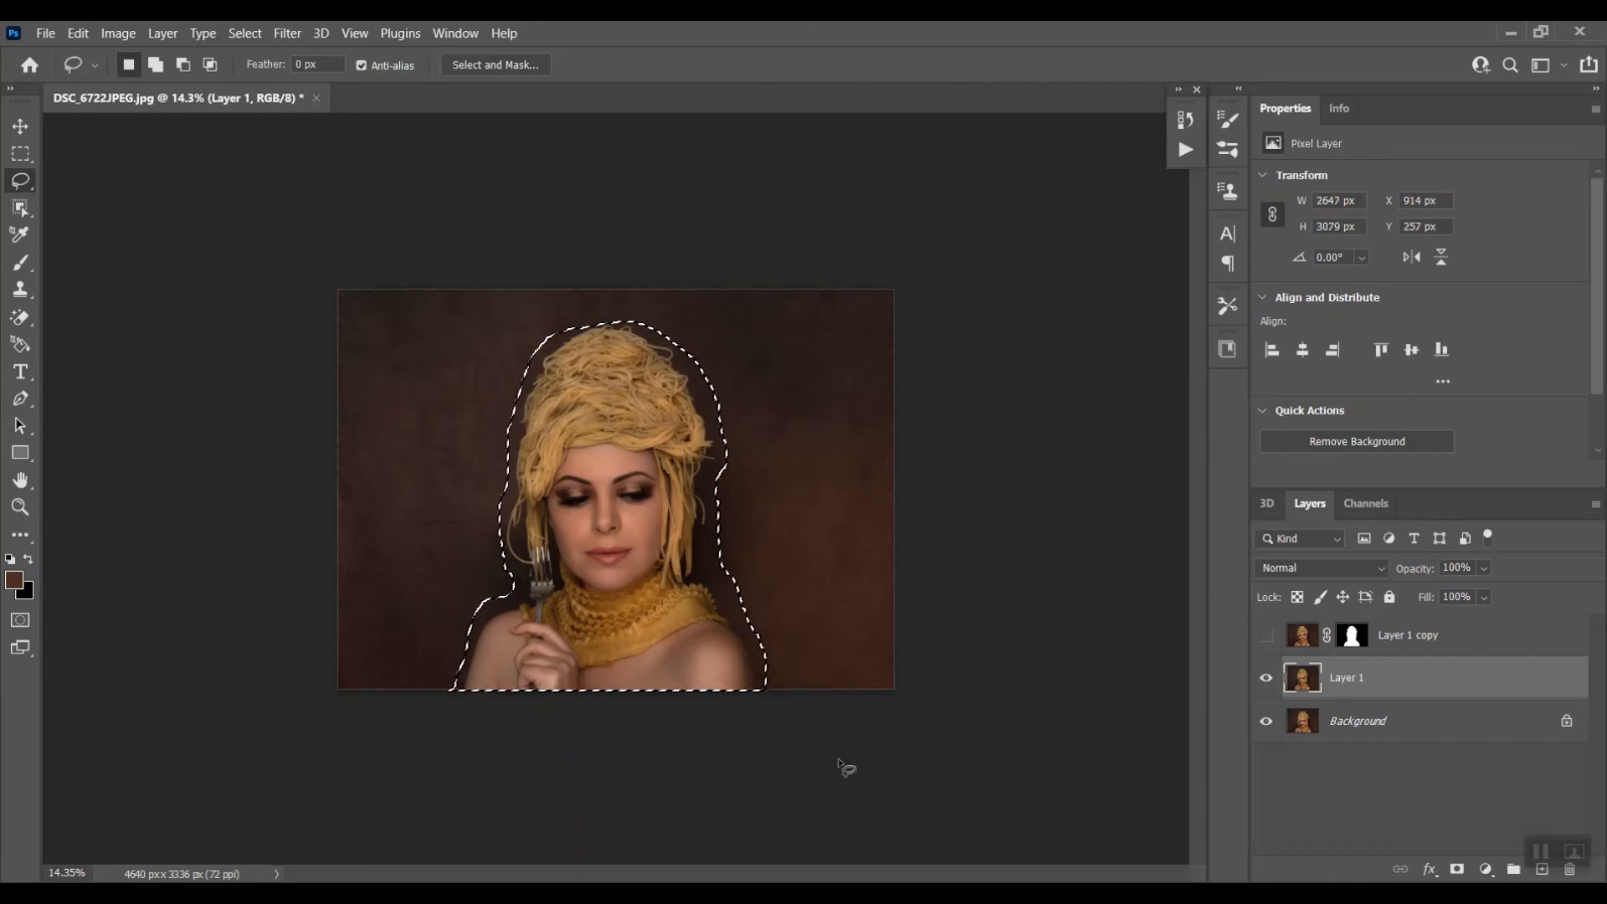
click(80, 33)
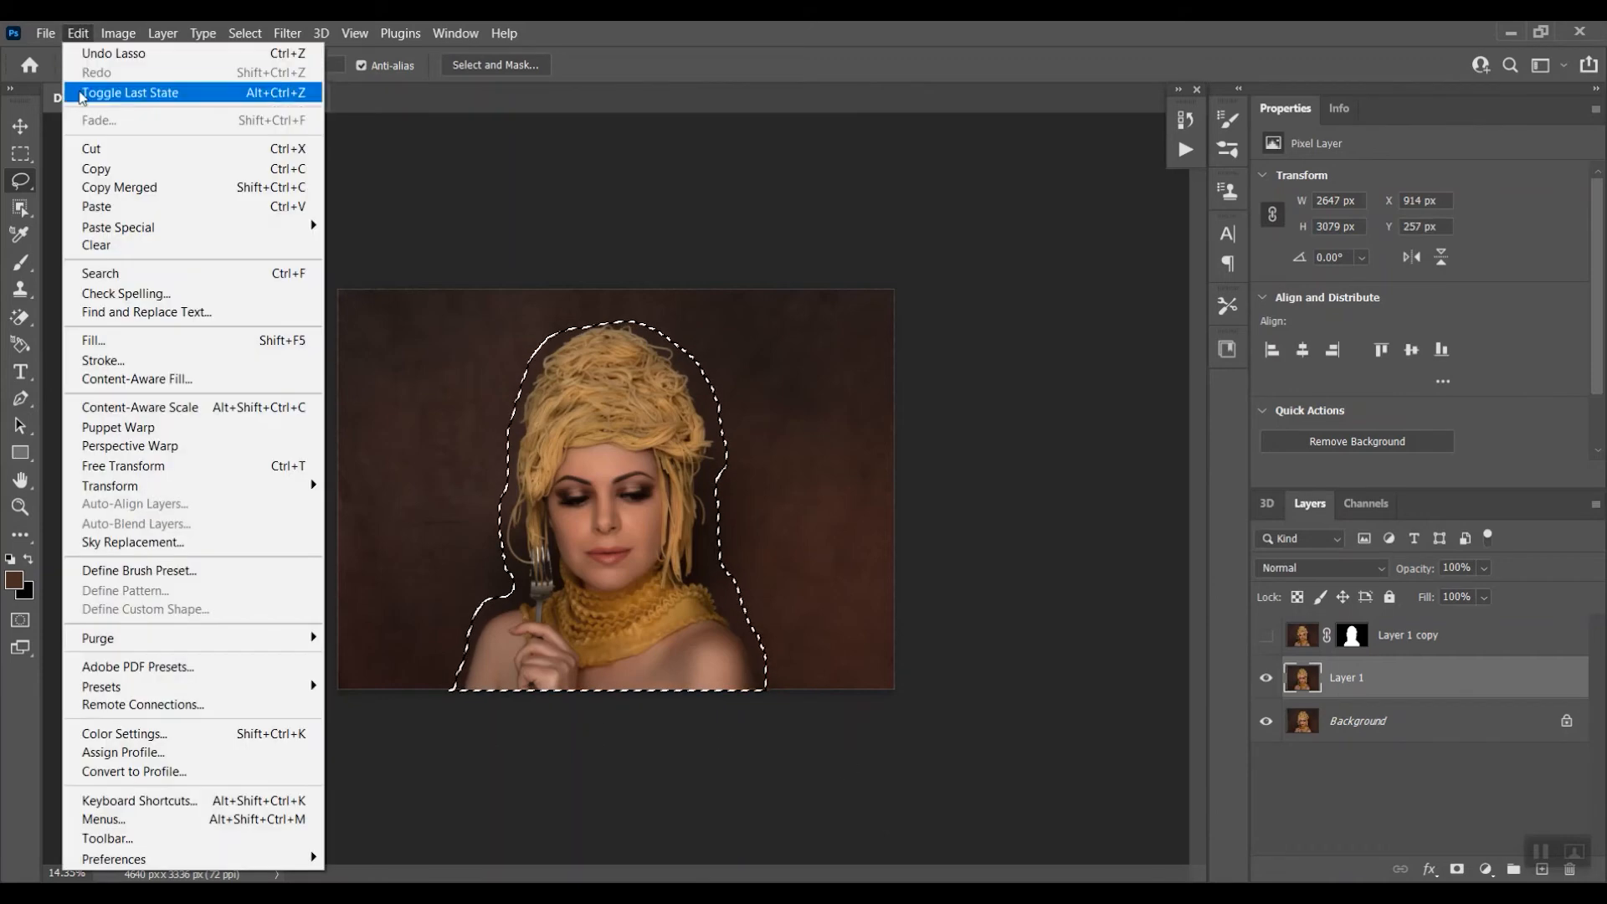
click(99, 340)
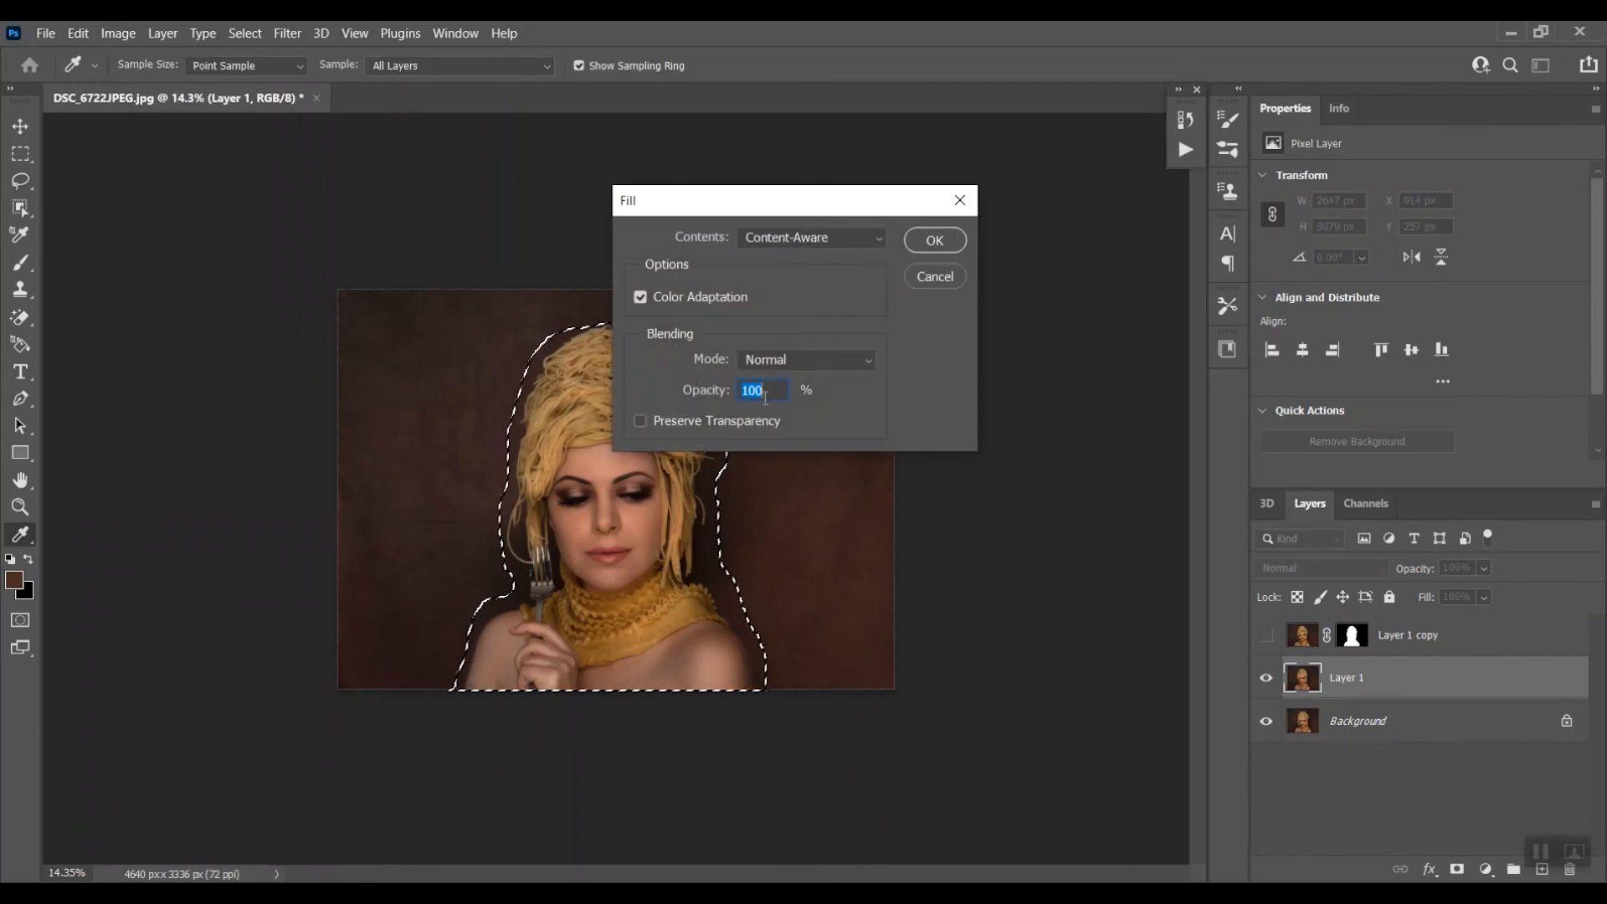
click(935, 240)
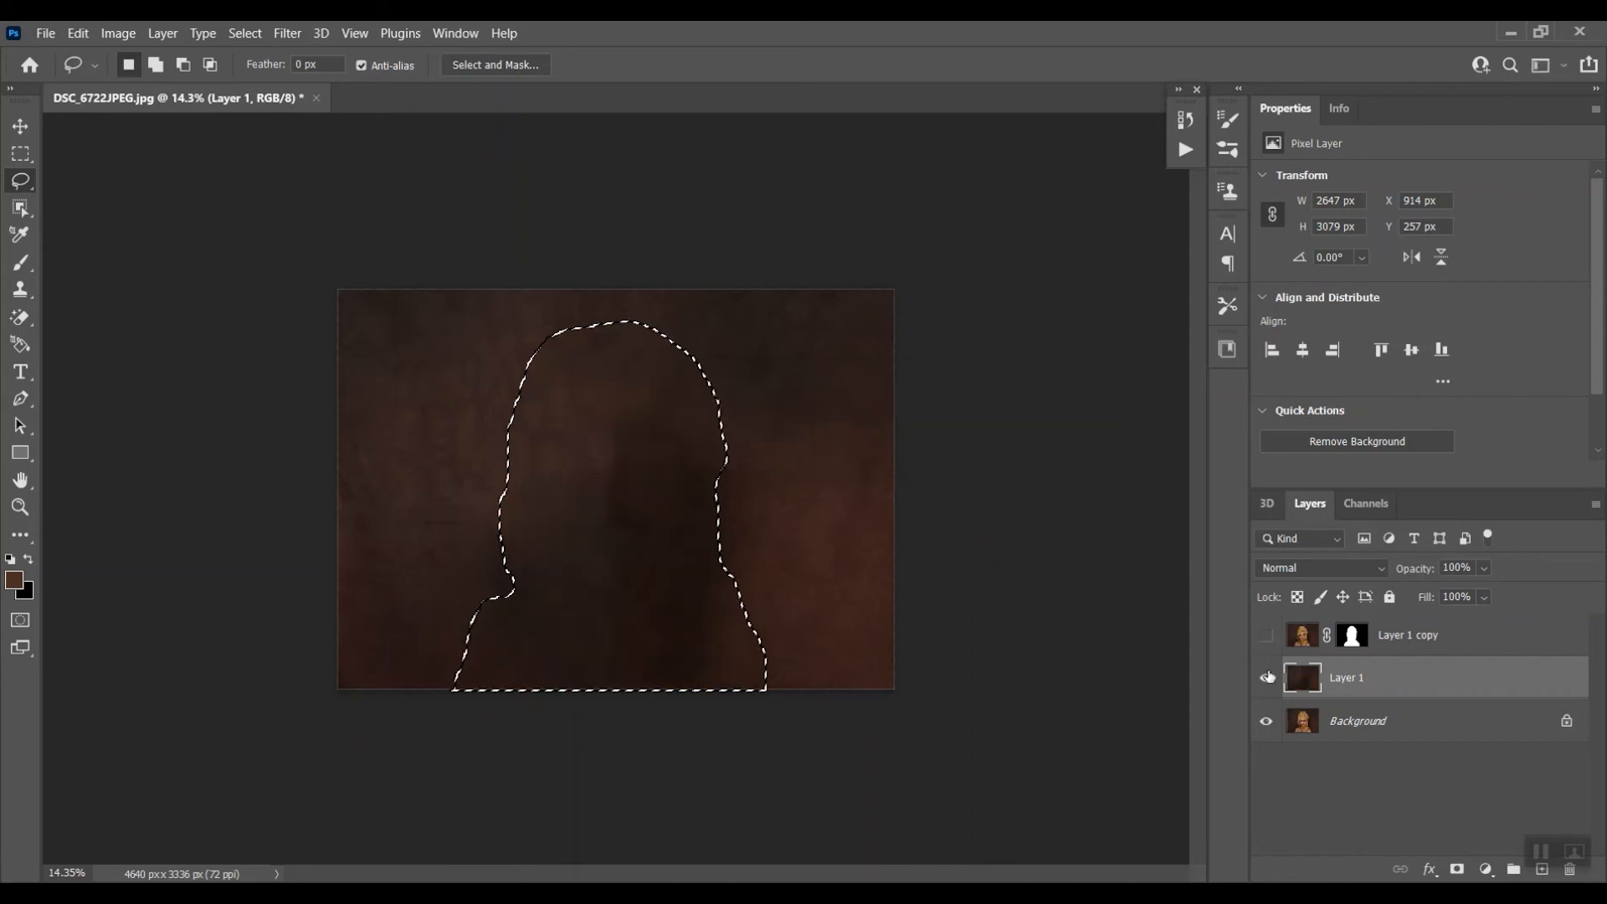
click(837, 505)
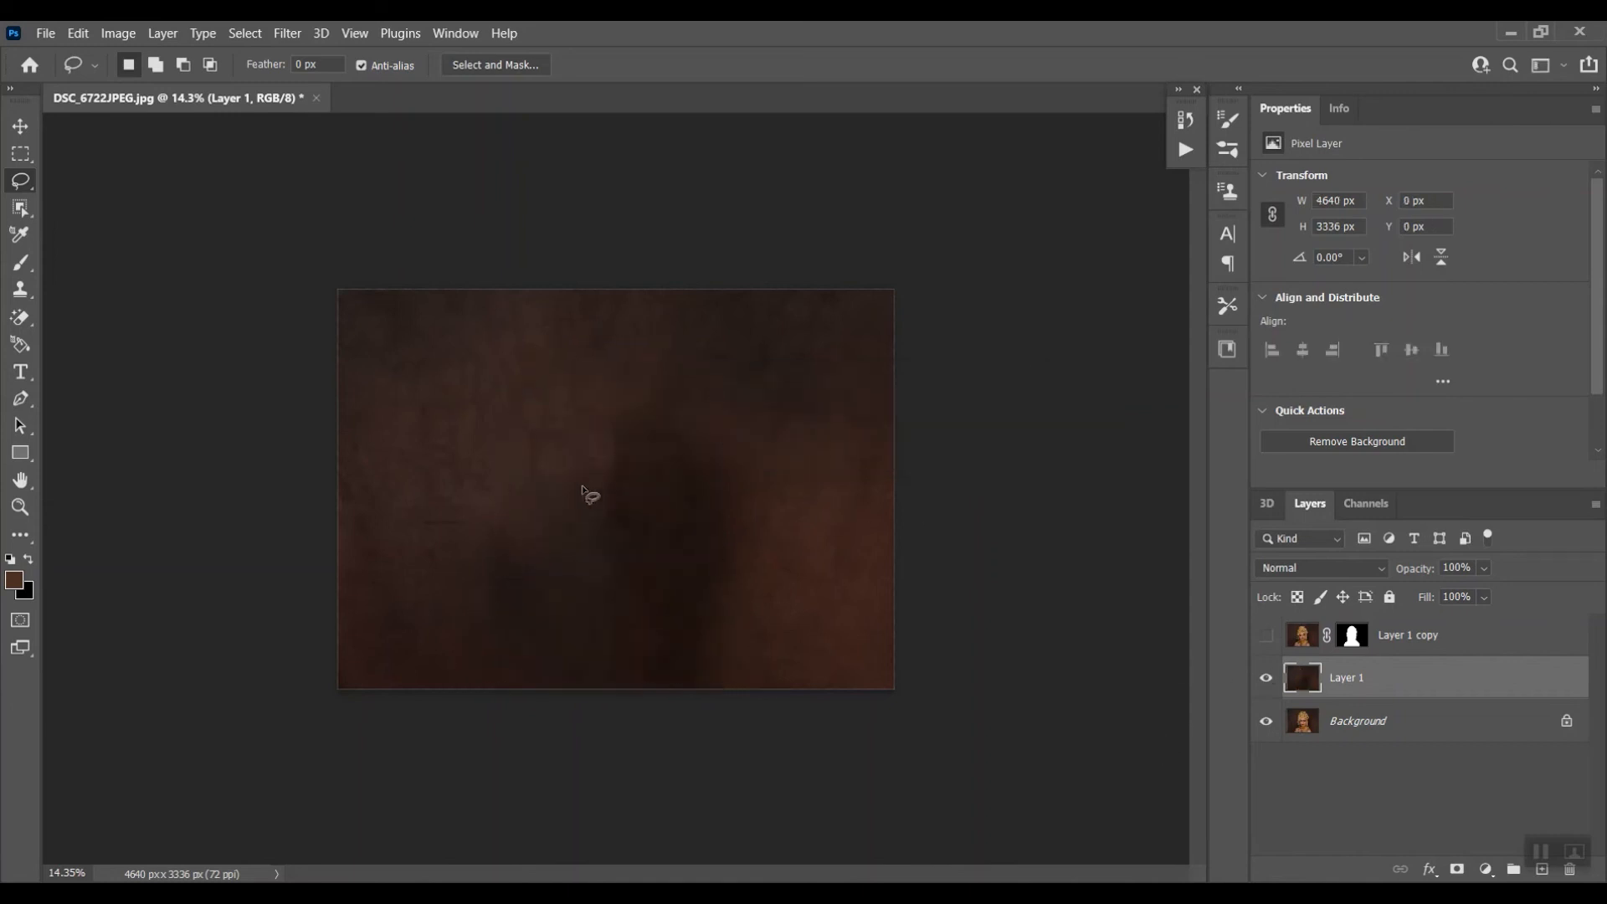
Soften the filled backdrop on Layer 1 with a Gaussian Blur, and show and select Layer 1 copy
click(287, 33)
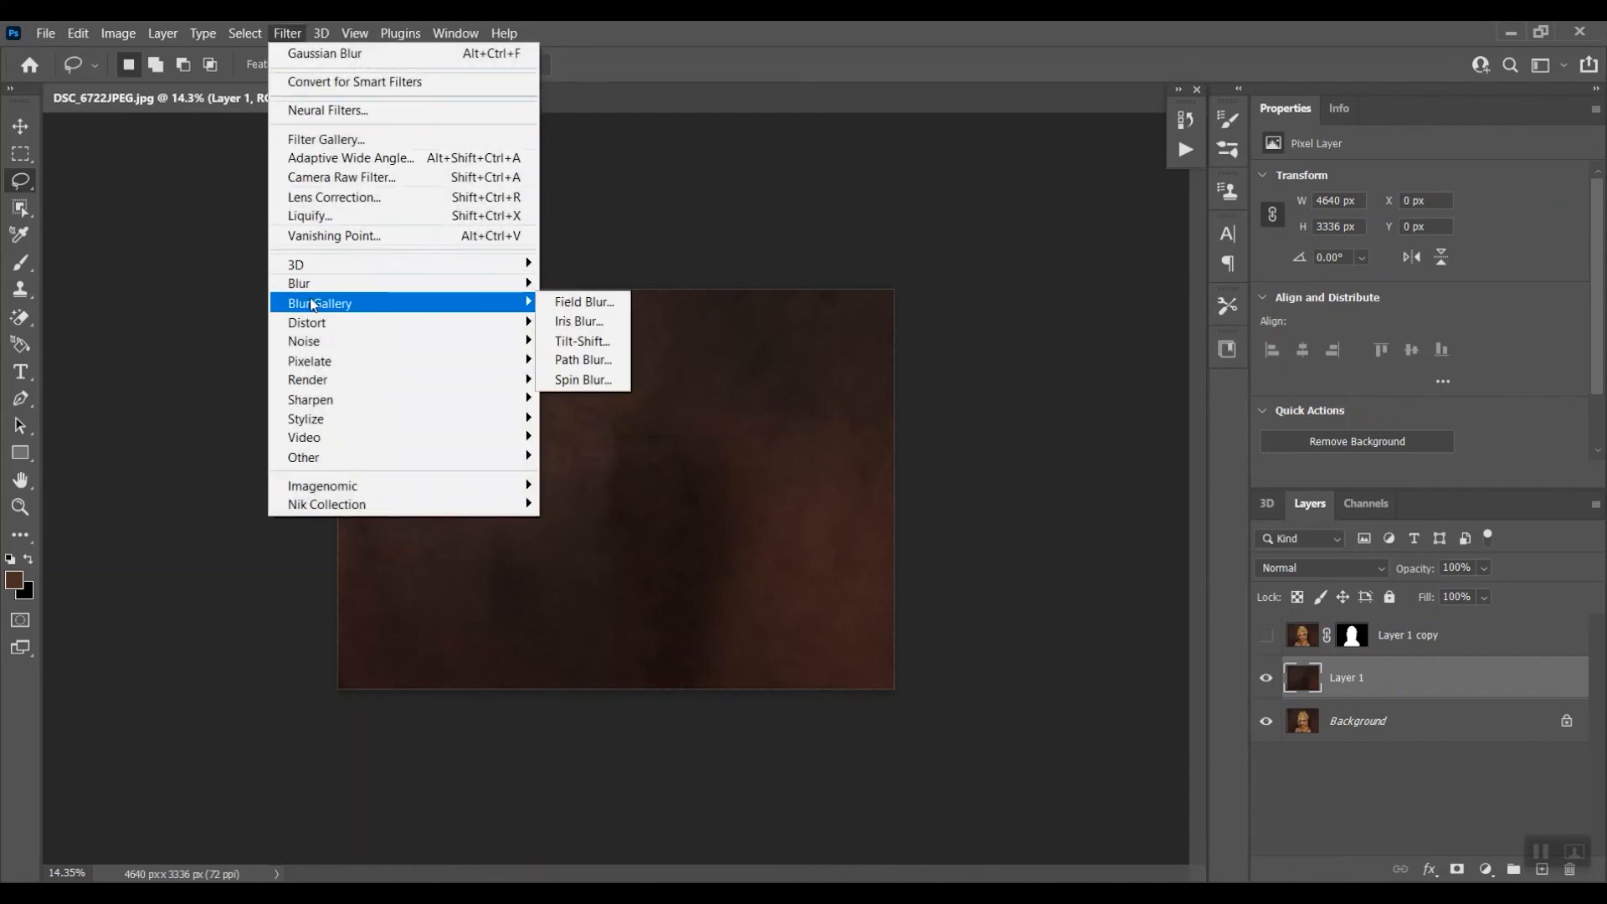
mouse_move(335, 284)
click(596, 360)
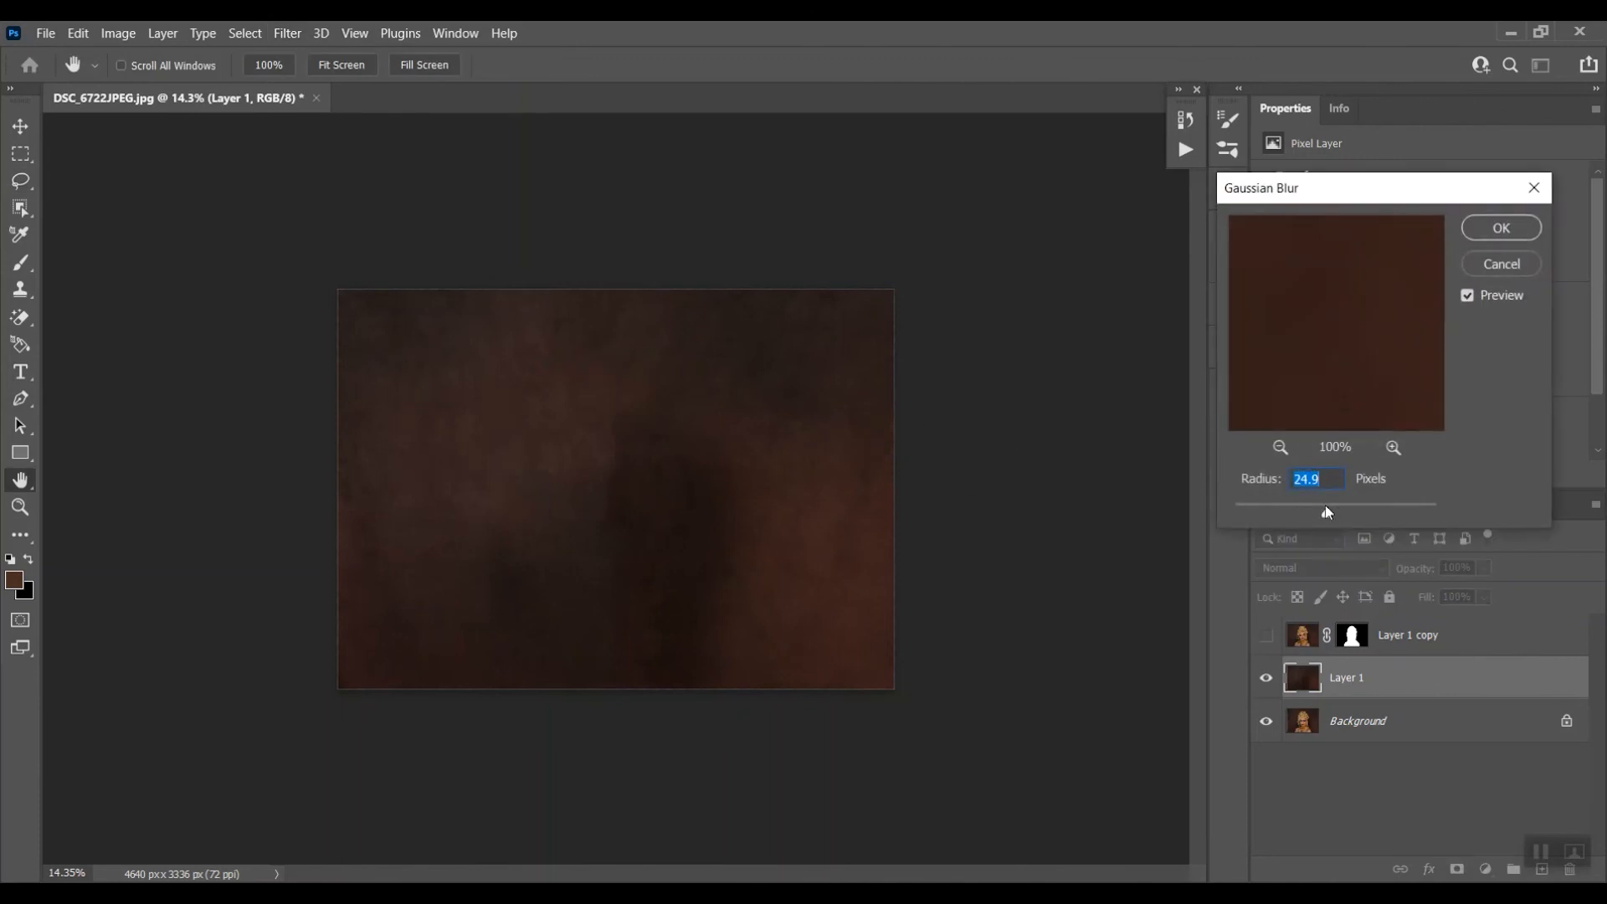
mouse_move(1326, 514)
mouse_down()
mouse_move(1311, 519)
mouse_move(1356, 514)
mouse_up()
click(1492, 233)
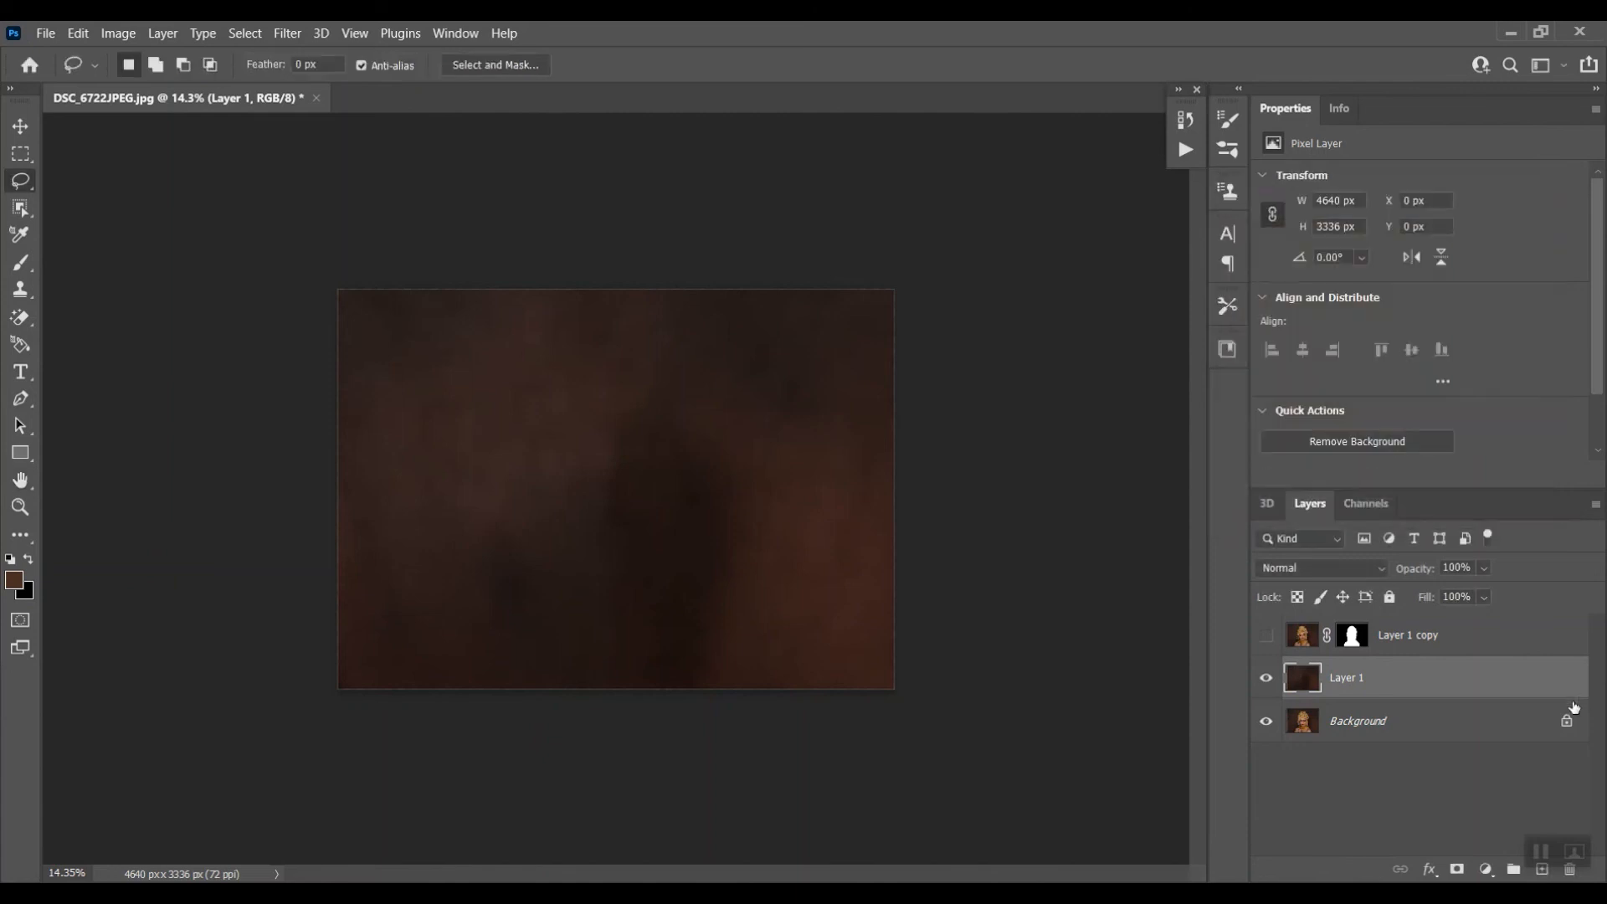
click(1266, 635)
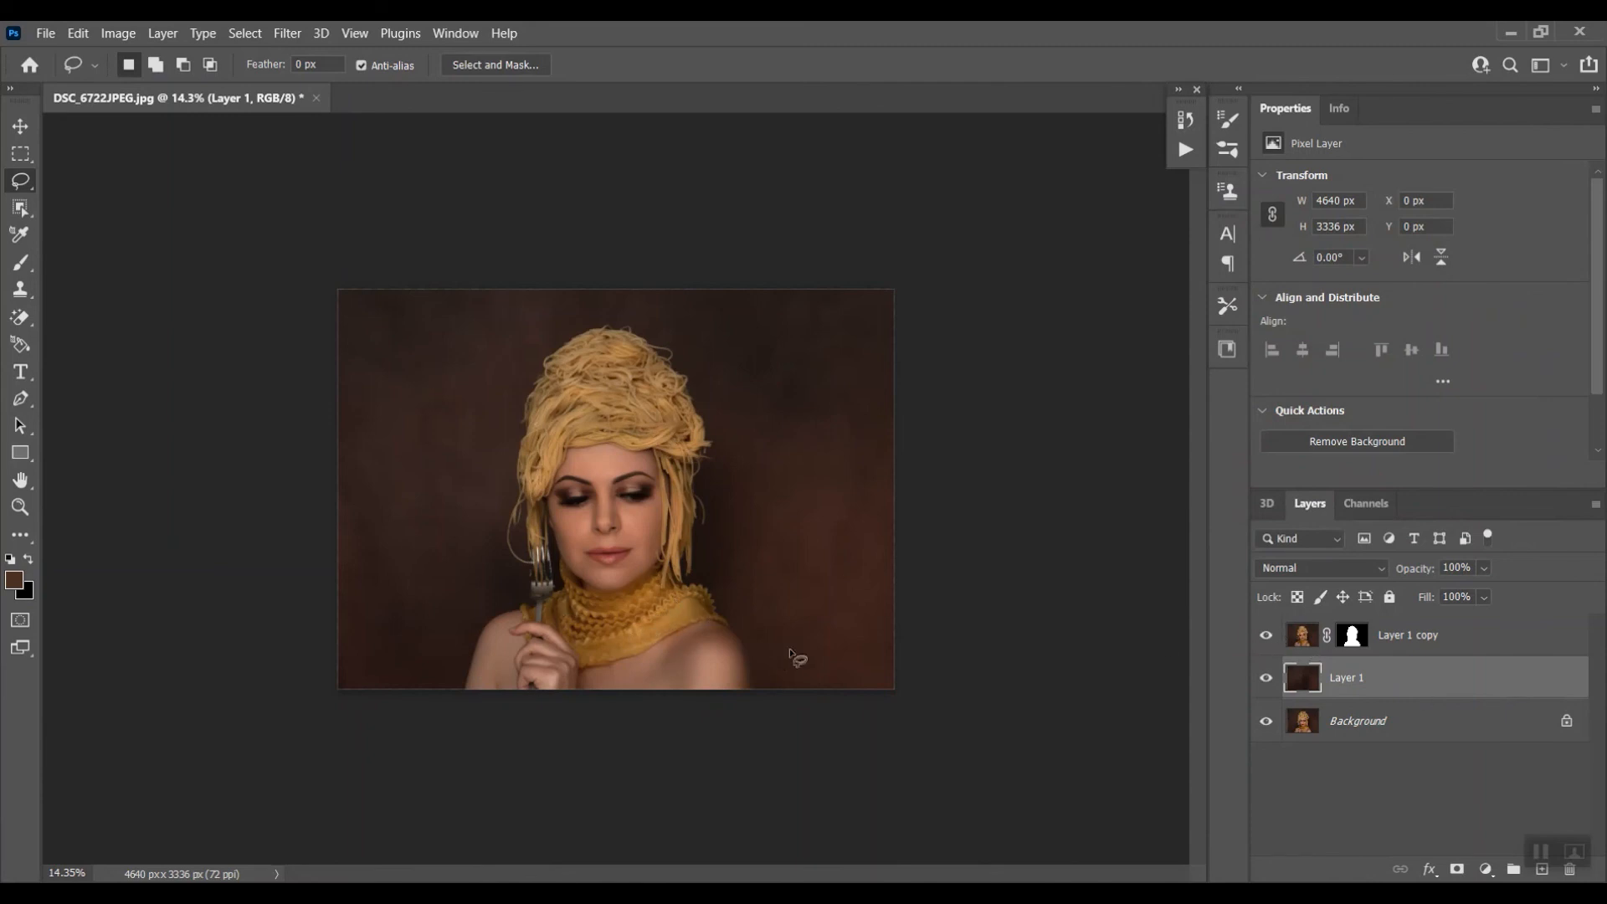
click(1303, 637)
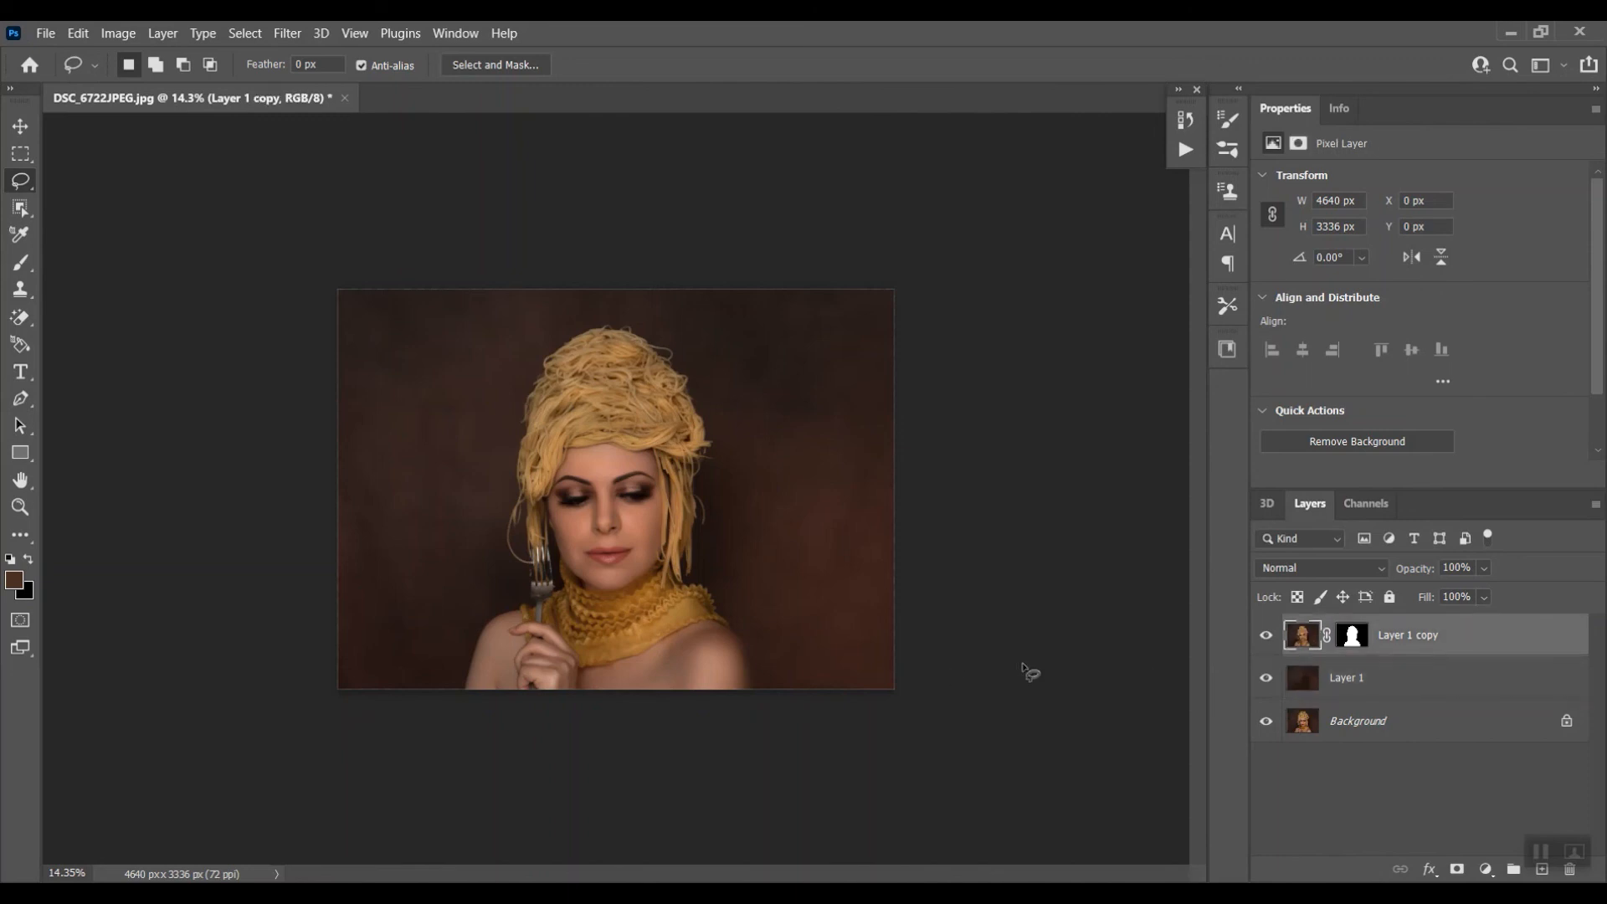